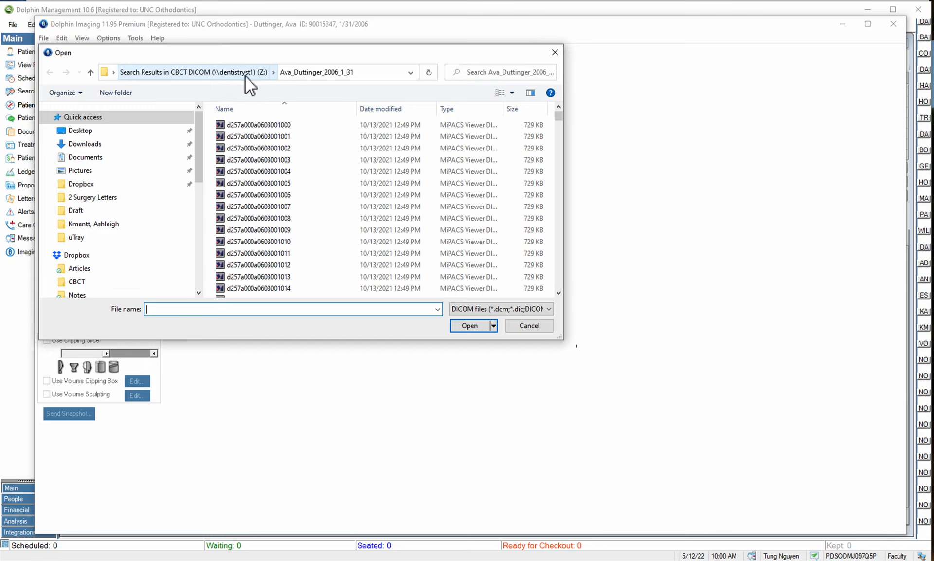
# Return to the search results of the CBCT DICOM drive and search for the patient's folder by last name.
pyautogui.click(243, 77)
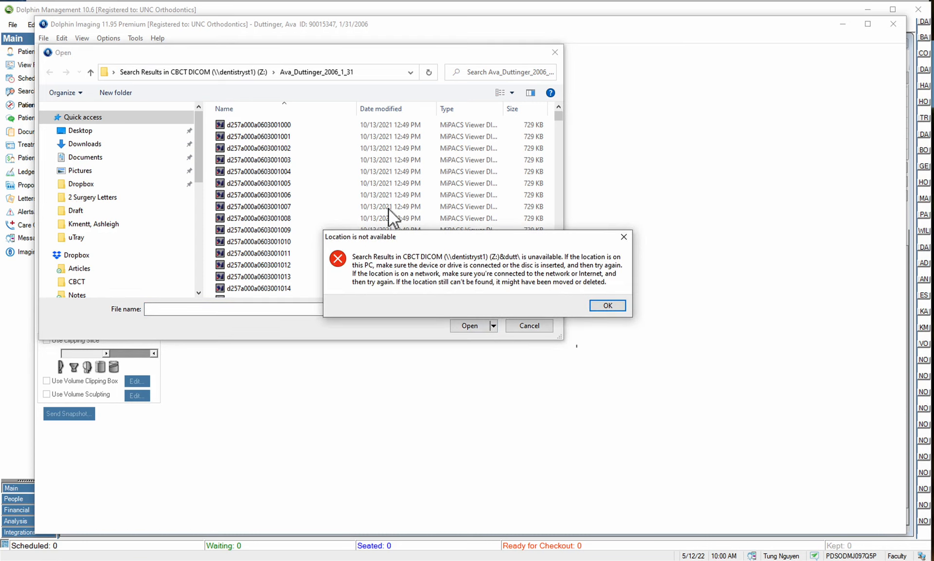
pyautogui.click(619, 305)
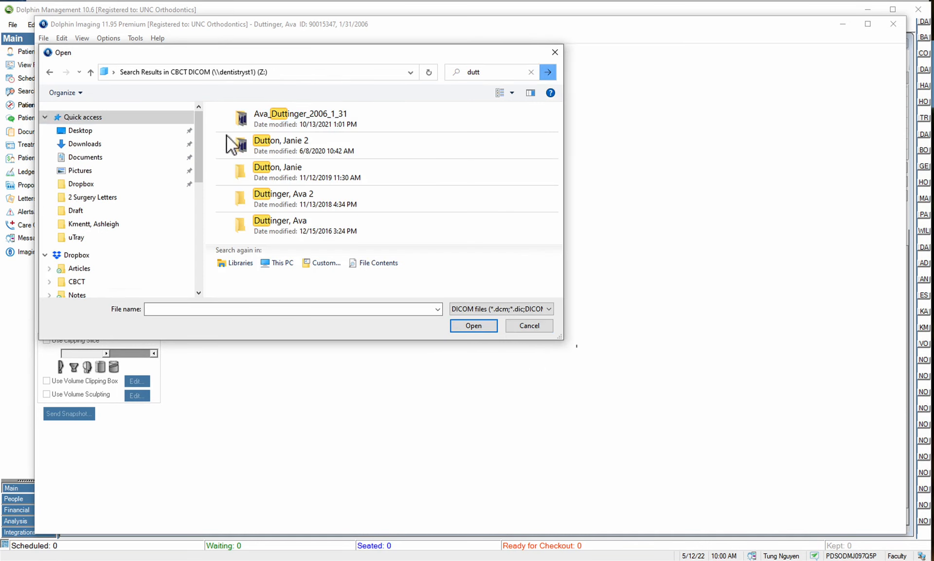
pyautogui.click(429, 72)
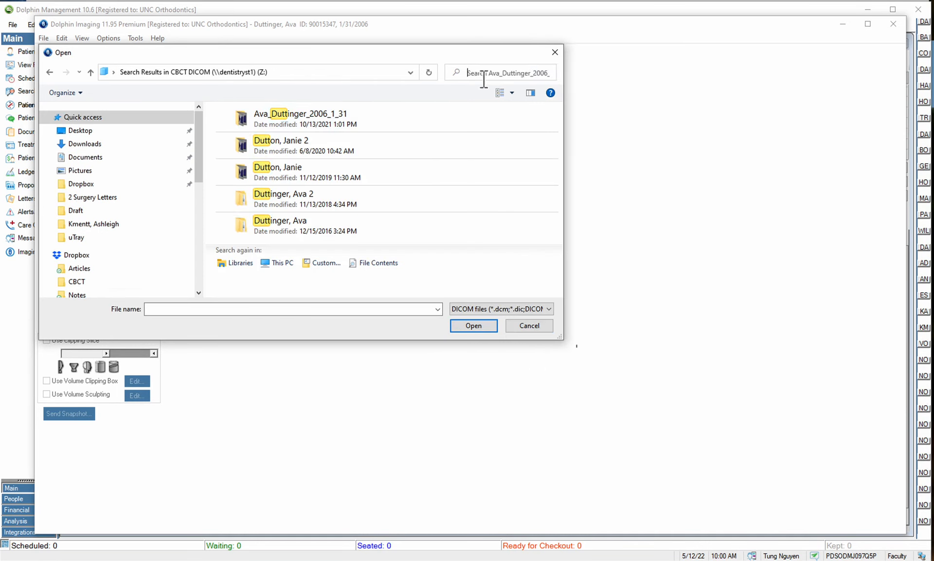
pyautogui.click(480, 74)
pyautogui.write('dutt')
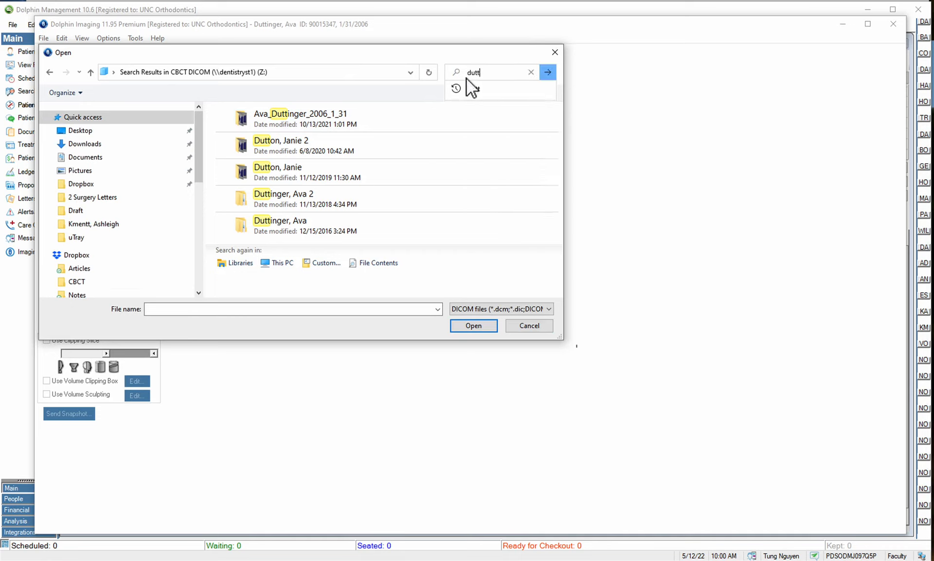
pyautogui.press('Return')
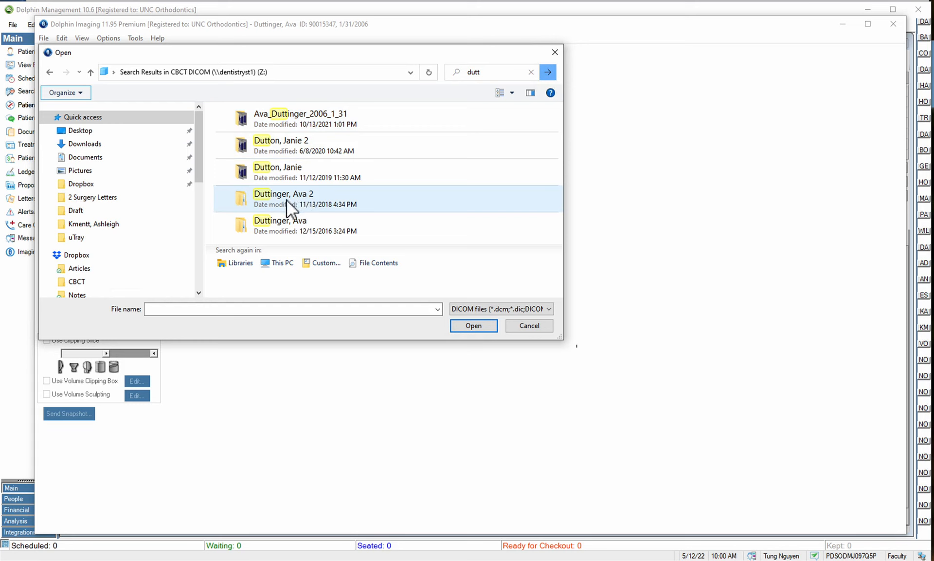
pyautogui.doubleClick(306, 120)
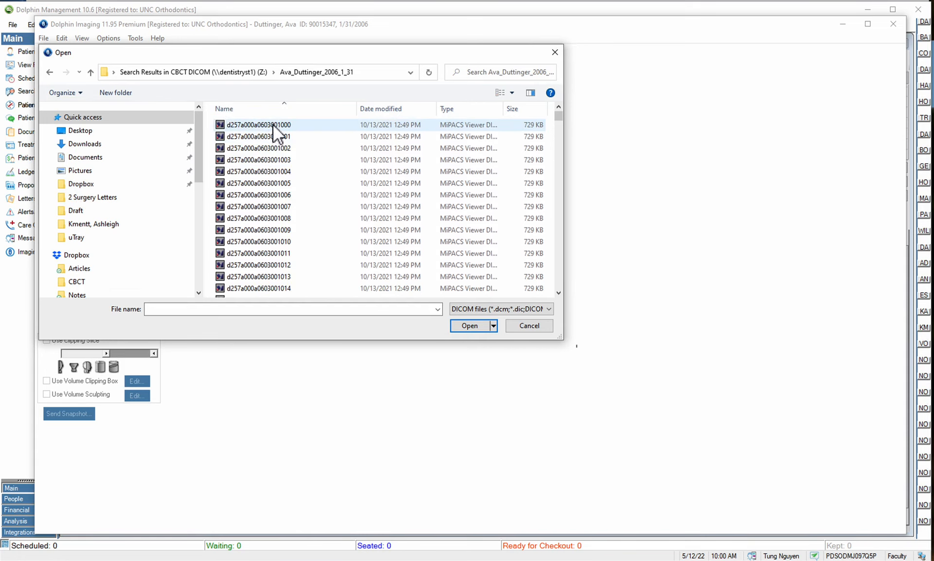
pyautogui.doubleClick(268, 127)
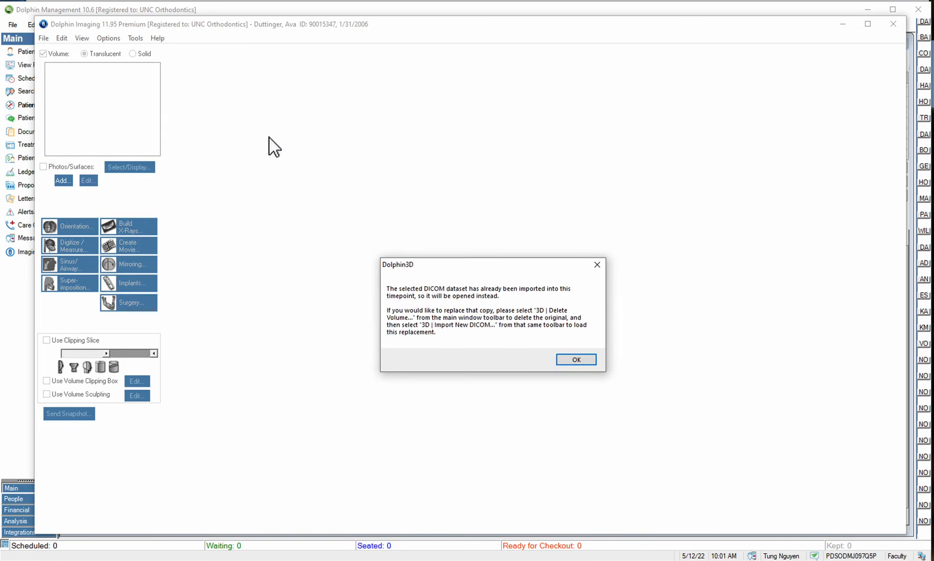
pyautogui.click(575, 359)
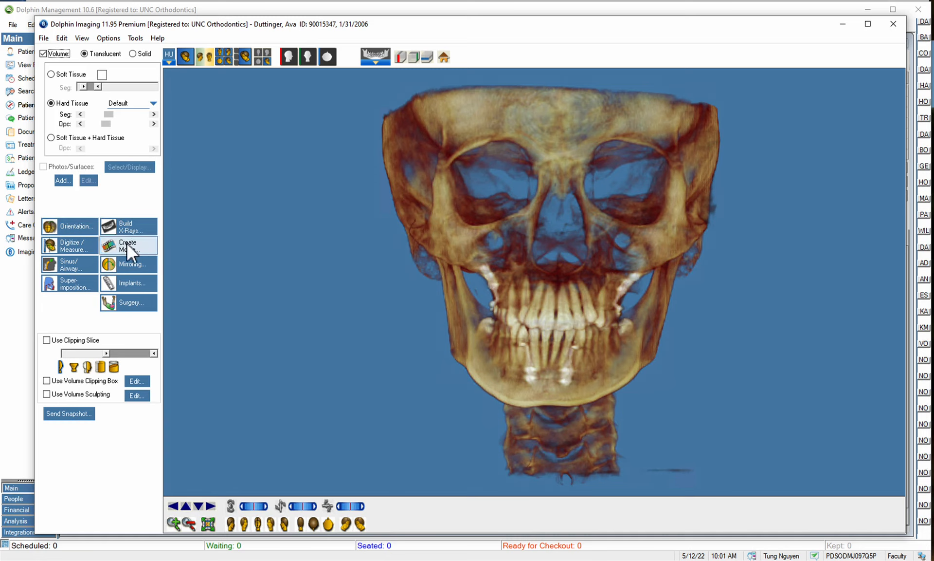
# In Orientation Calibration's front view, adjust the skull's roll to 2.49 and align the axial plane with the lower orbital rims.
pyautogui.click(82, 229)
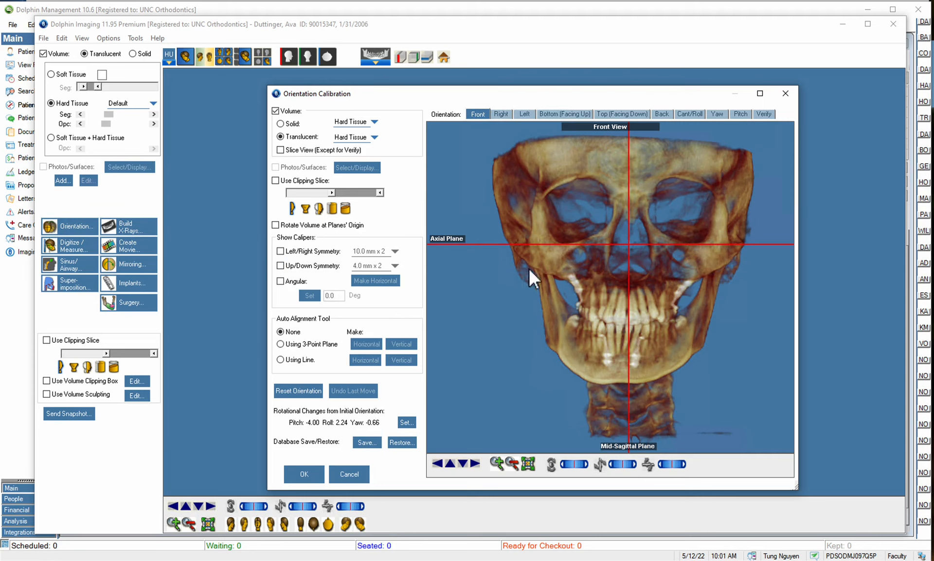
pyautogui.moveTo(780, 243)
pyautogui.mouseDown()
pyautogui.moveTo(779, 267)
pyautogui.moveTo(779, 239)
pyautogui.moveTo(780, 258)
pyautogui.moveTo(779, 242)
pyautogui.moveTo(782, 249)
pyautogui.mouseUp()
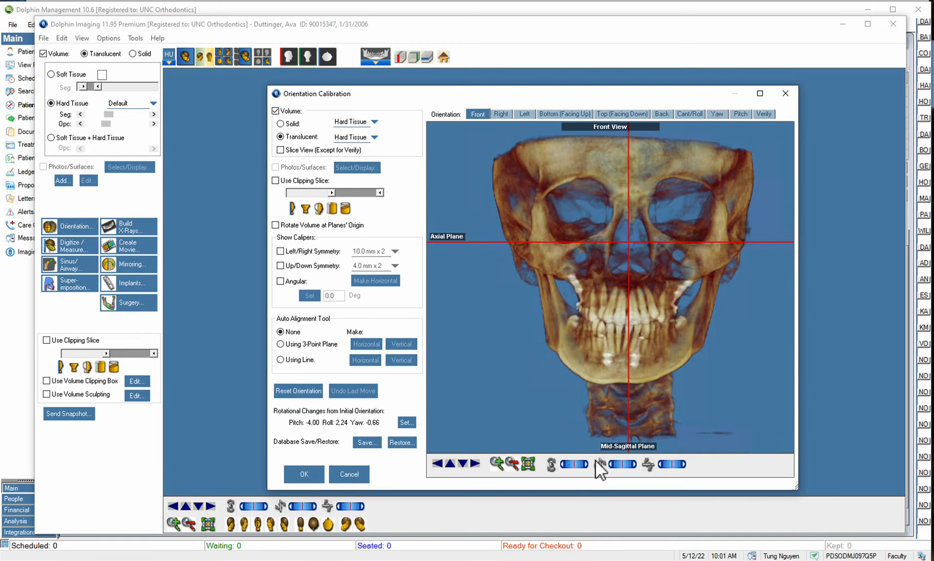
pyautogui.click(565, 465)
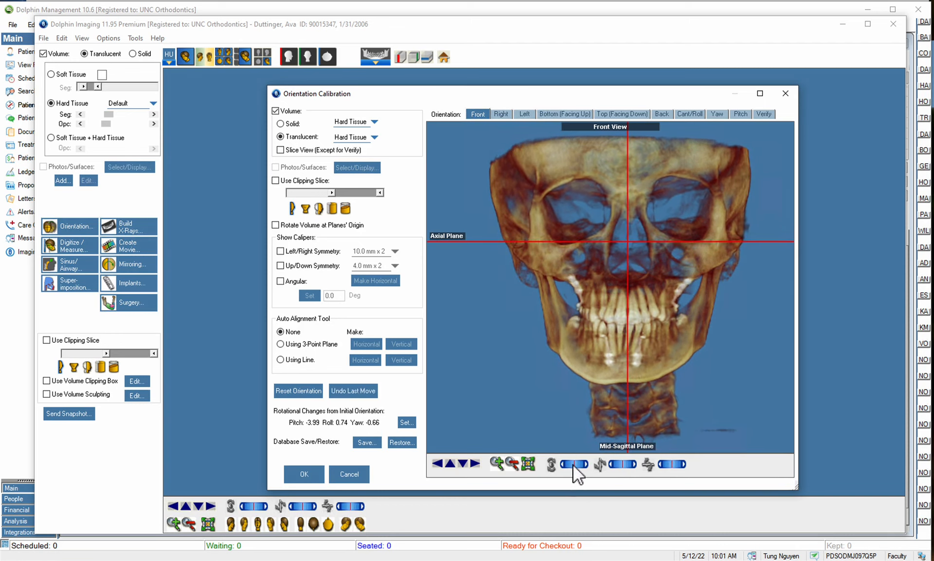
pyautogui.click(585, 464)
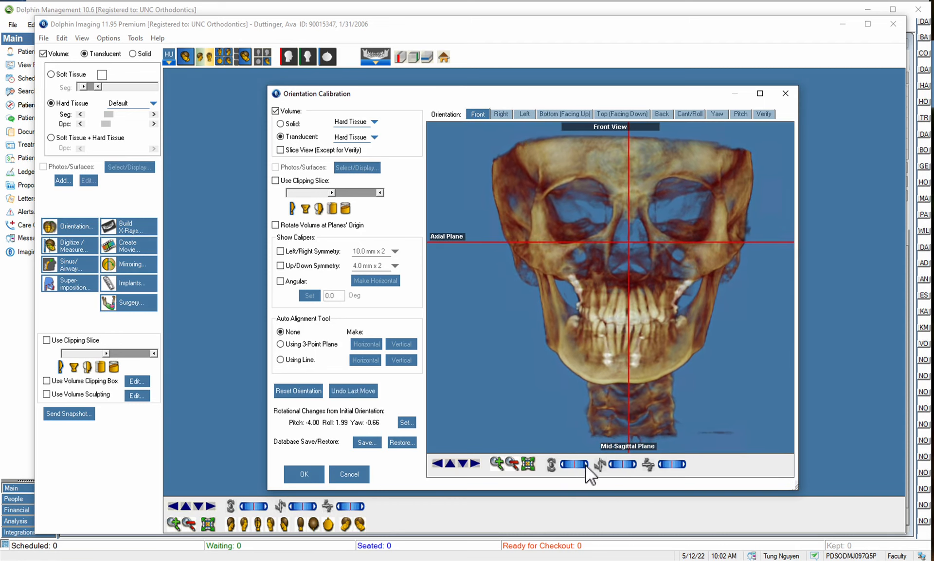
pyautogui.click(586, 466)
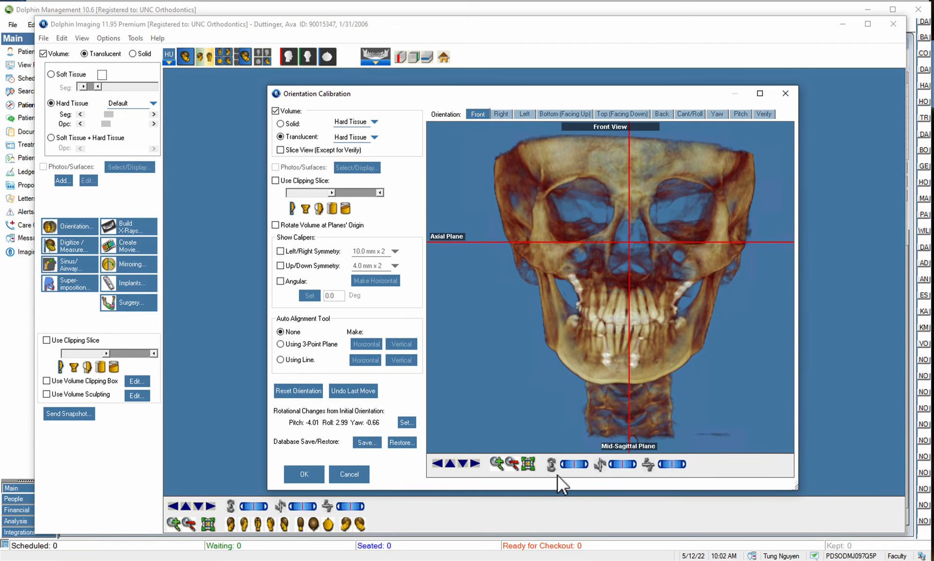
pyautogui.click(565, 466)
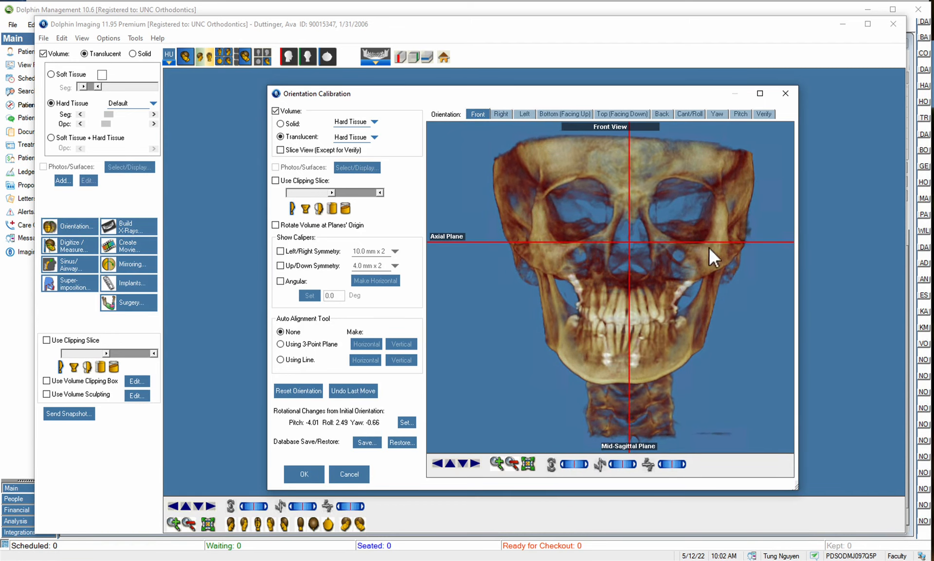
pyautogui.moveTo(742, 247); pyautogui.dragTo(742, 251)
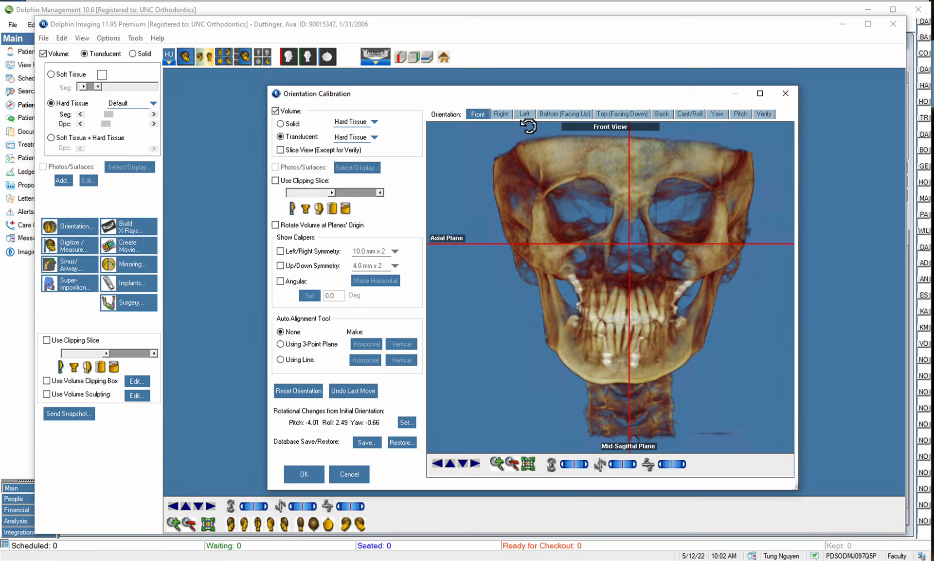
# In the right orientation view, adjust the skull's pitch to -4.76 and move the axial plane slightly up to the lower orbital rim.
pyautogui.click(506, 116)
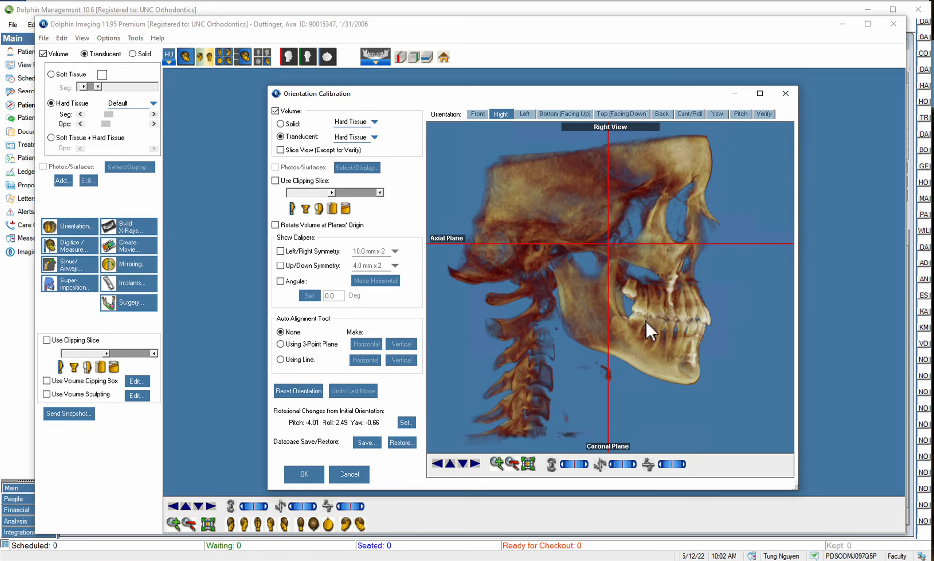
pyautogui.click(585, 464)
pyautogui.click(586, 464)
pyautogui.click(564, 463)
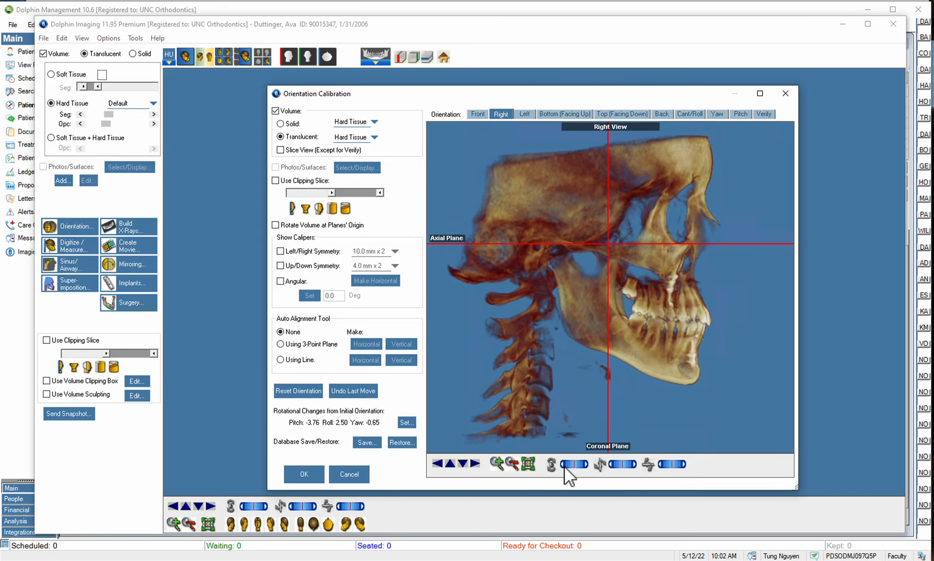
pyautogui.click(565, 463)
pyautogui.click(565, 462)
pyautogui.click(565, 463)
pyautogui.click(565, 463)
pyautogui.click(565, 464)
pyautogui.click(564, 463)
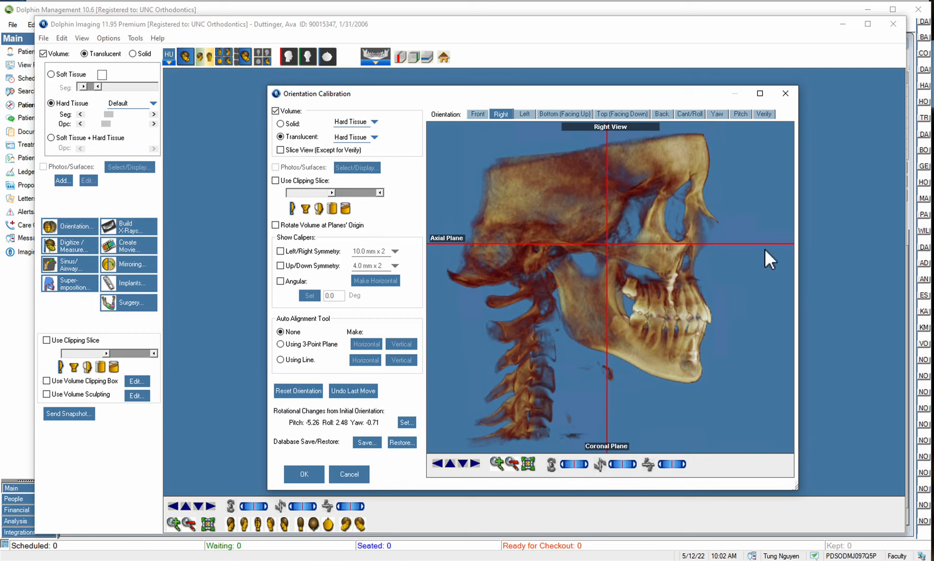
pyautogui.click(585, 463)
pyautogui.click(585, 463)
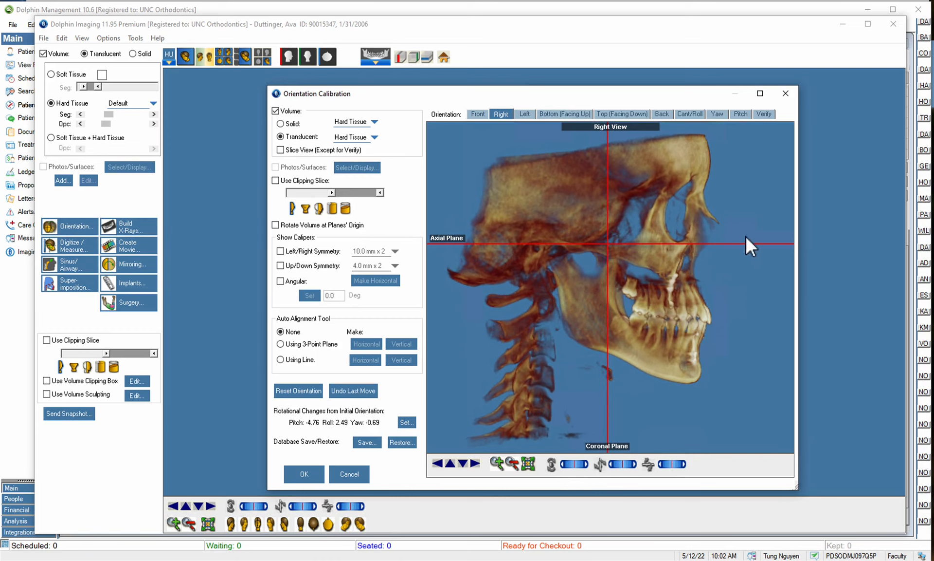
pyautogui.moveTo(746, 245); pyautogui.dragTo(747, 243)
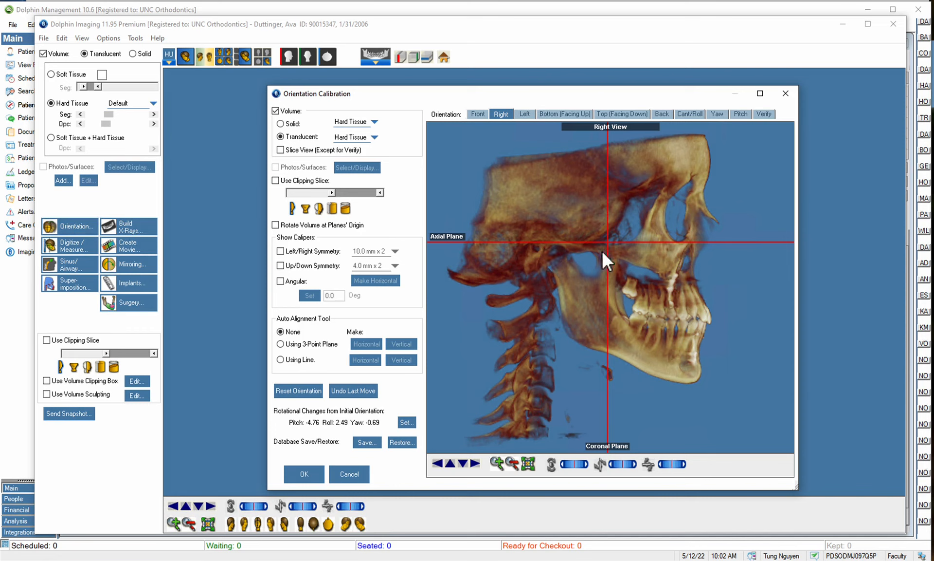
# Check the skull's alignment in the Top (Facing Down) and Front views, and accept the orientation.
pyautogui.click(635, 116)
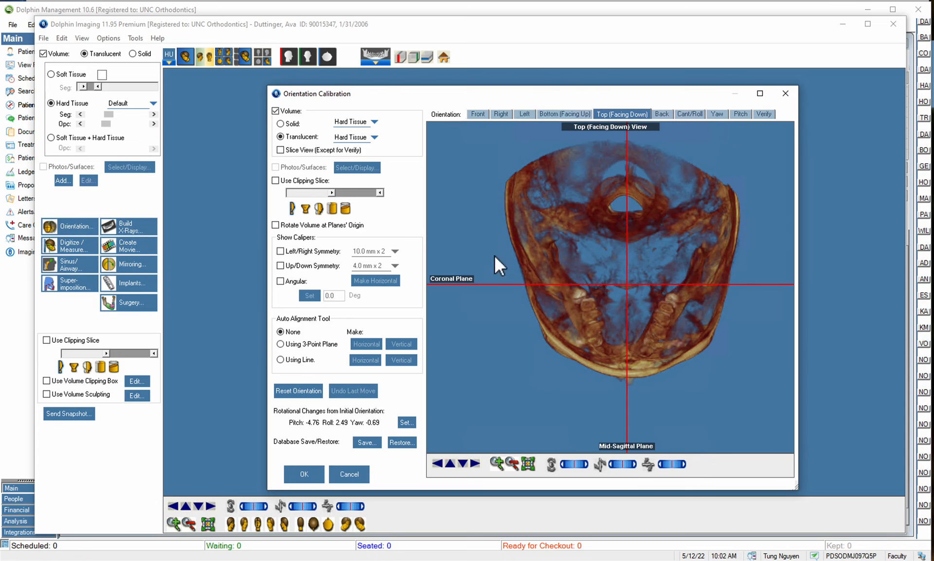
pyautogui.click(478, 115)
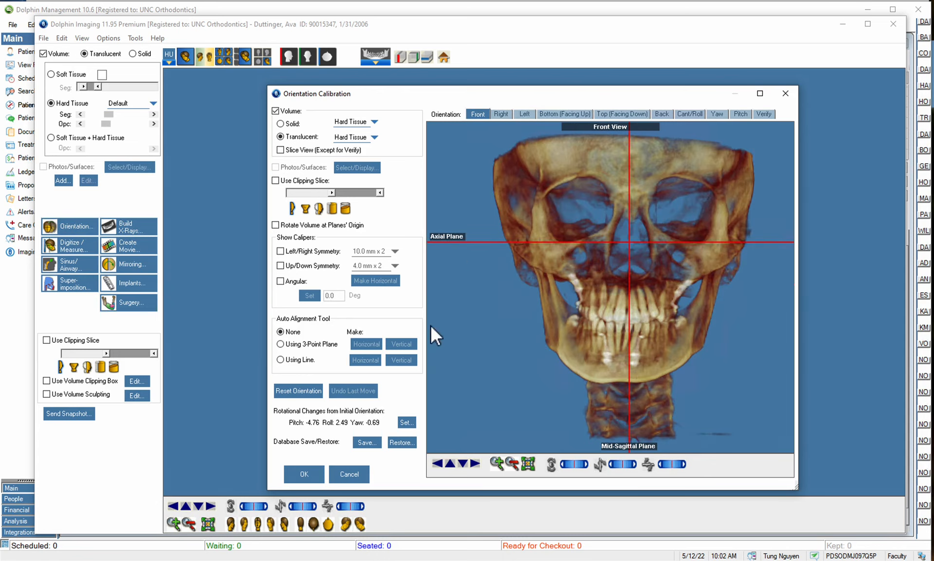
pyautogui.click(306, 476)
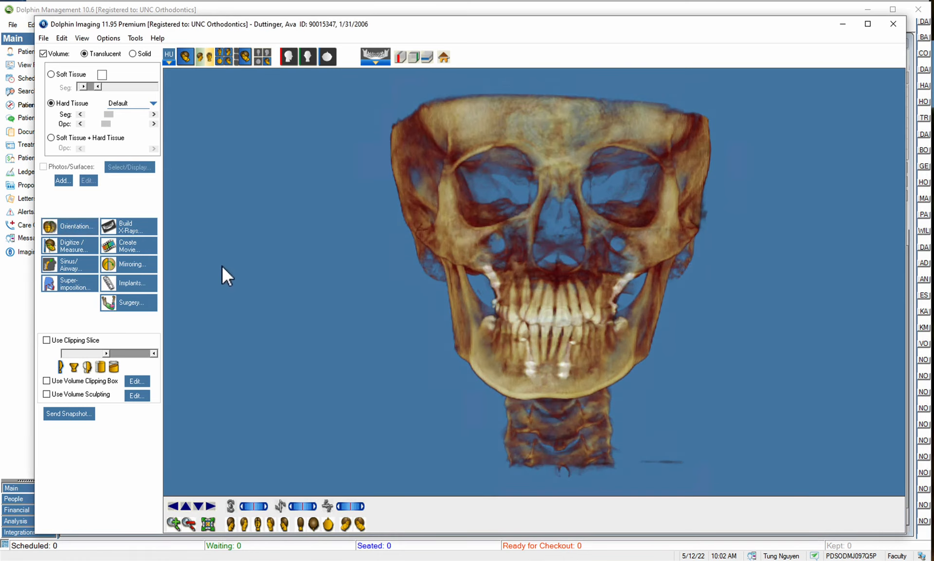
# Save a front-view snapshot of the skull to the Dolphin layout in the last slot of the second X-ray row.
pyautogui.click(77, 413)
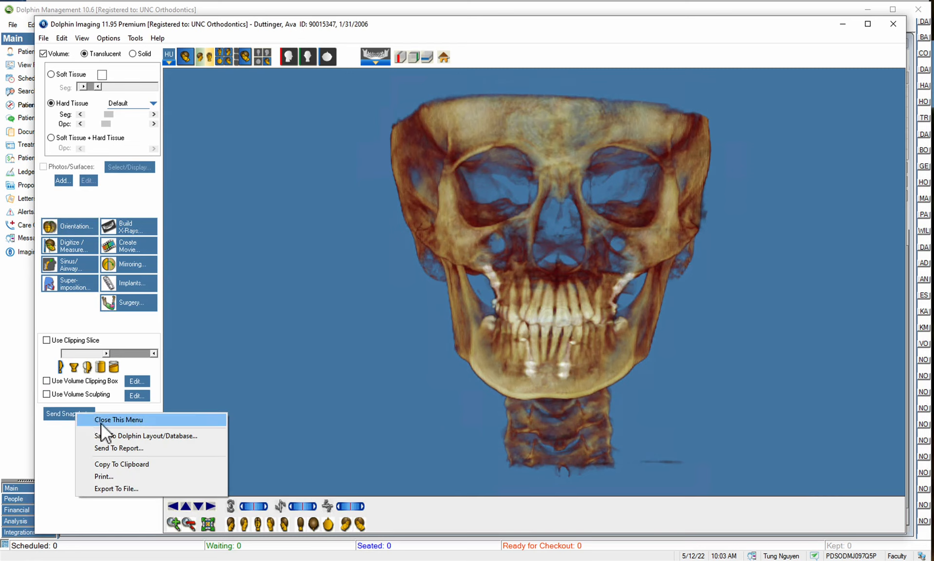
pyautogui.click(119, 436)
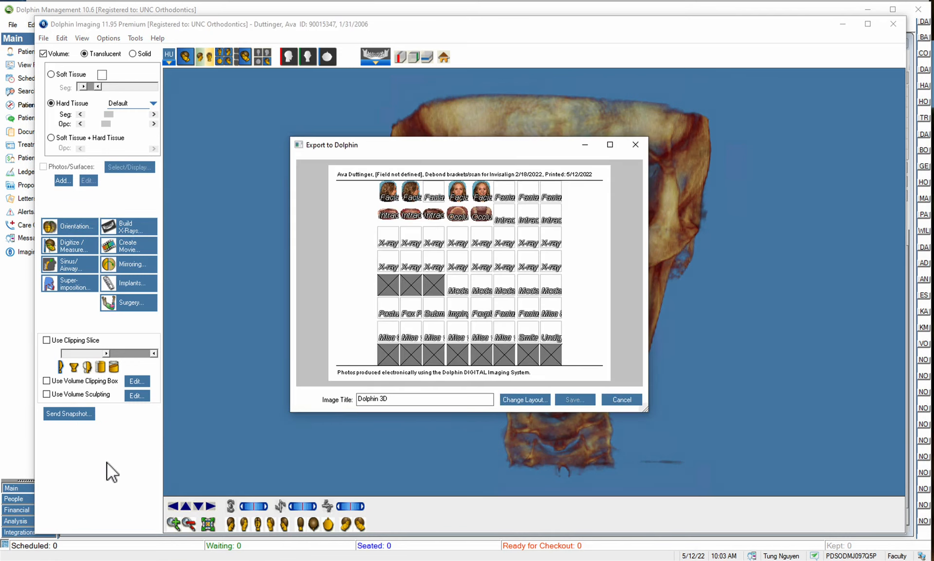
pyautogui.click(553, 263)
pyautogui.click(583, 401)
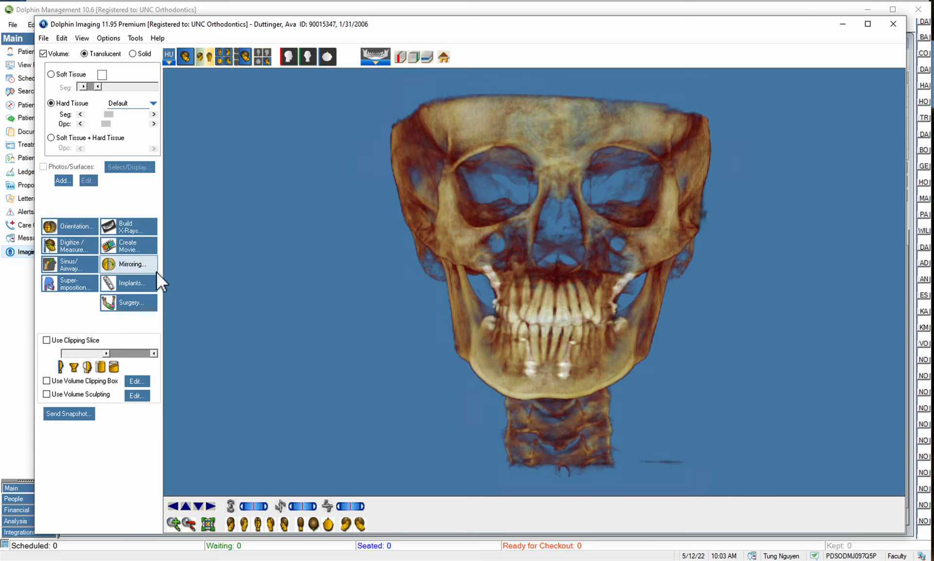
# Start the Build X-Rays tool and raise the soft tissue segmentation until the facial skin surface is clearly defined, keeping the hard tissue setting.
pyautogui.click(141, 227)
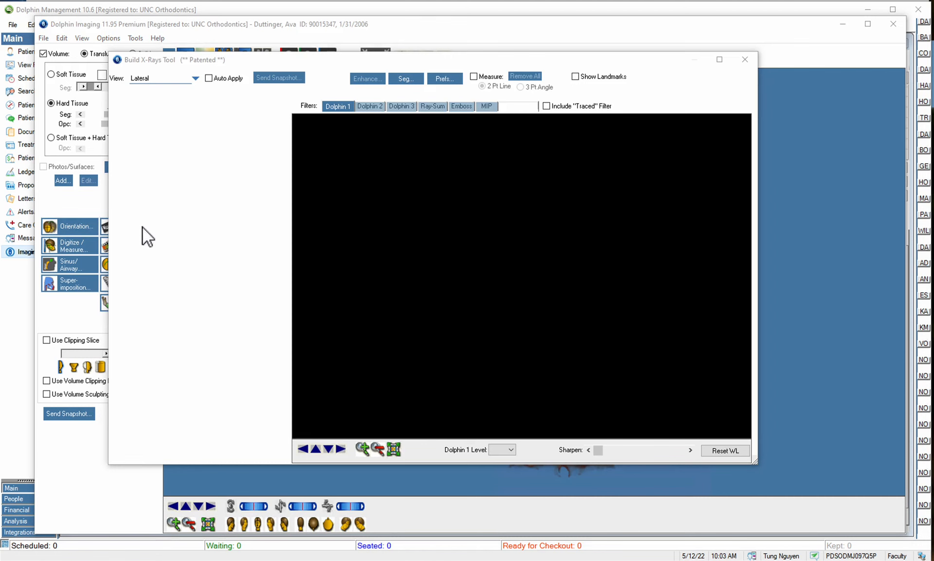
pyautogui.click(405, 78)
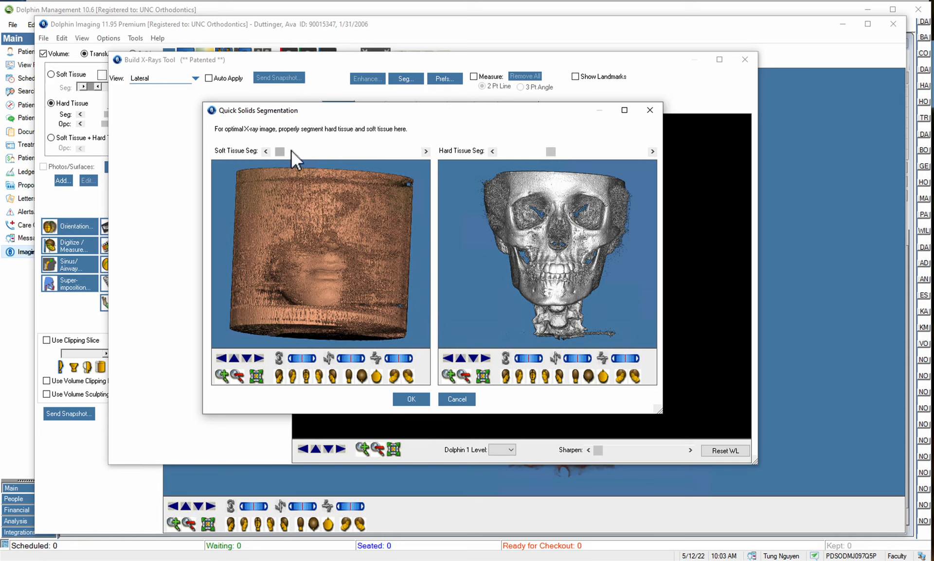
pyautogui.moveTo(282, 151)
pyautogui.mouseDown()
pyautogui.moveTo(331, 154)
pyautogui.moveTo(297, 154)
pyautogui.mouseUp()
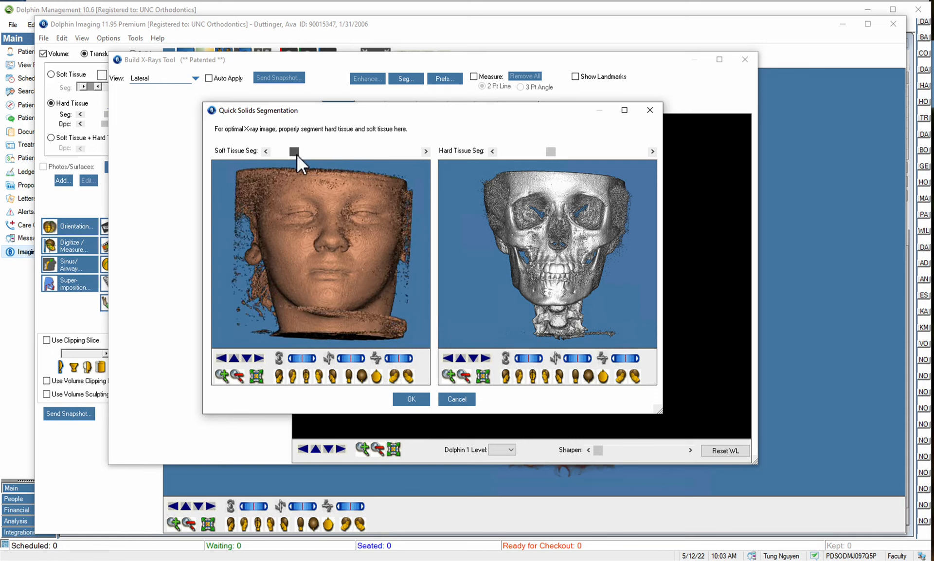
pyautogui.moveTo(296, 154)
pyautogui.mouseDown()
pyautogui.moveTo(314, 150)
pyautogui.moveTo(297, 152)
pyautogui.mouseUp()
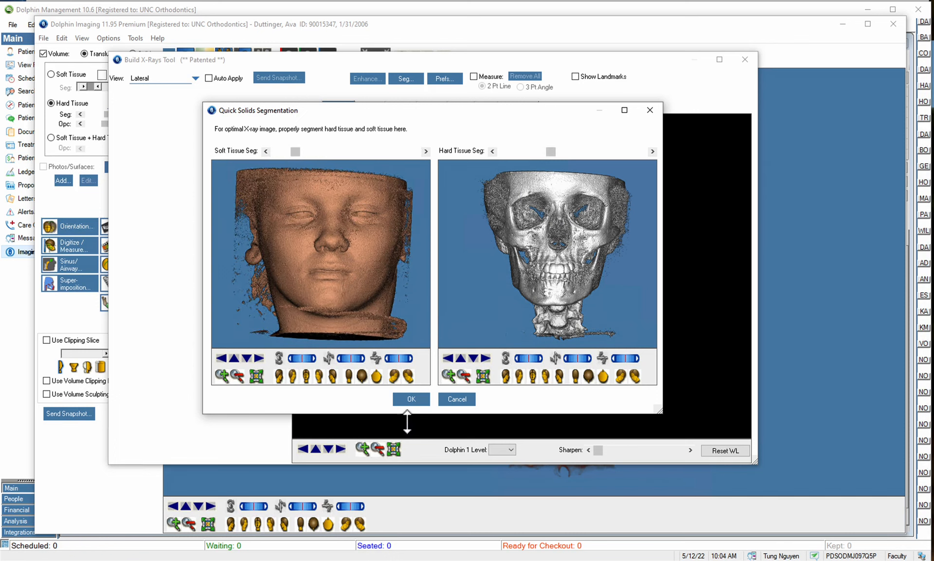
pyautogui.click(412, 399)
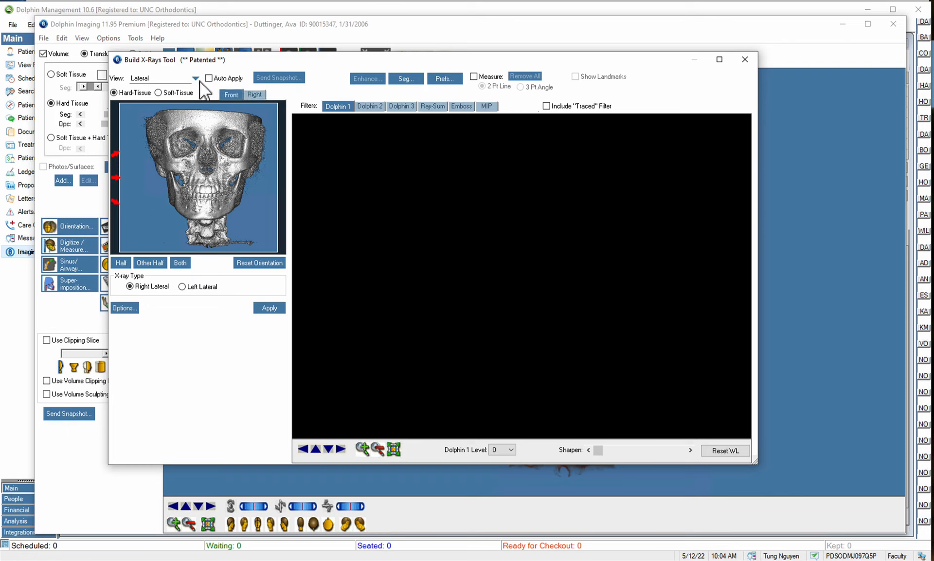
# Switch the X-ray view to Panoramic, raise the upper collimation limit above the condyles, and move the arch slice up to the teeth.
pyautogui.click(194, 79)
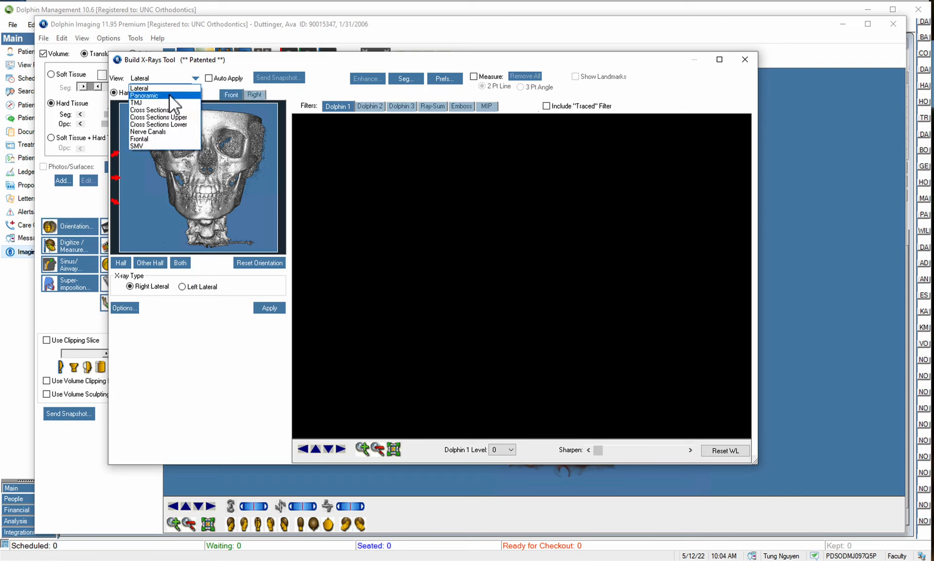
pyautogui.click(175, 95)
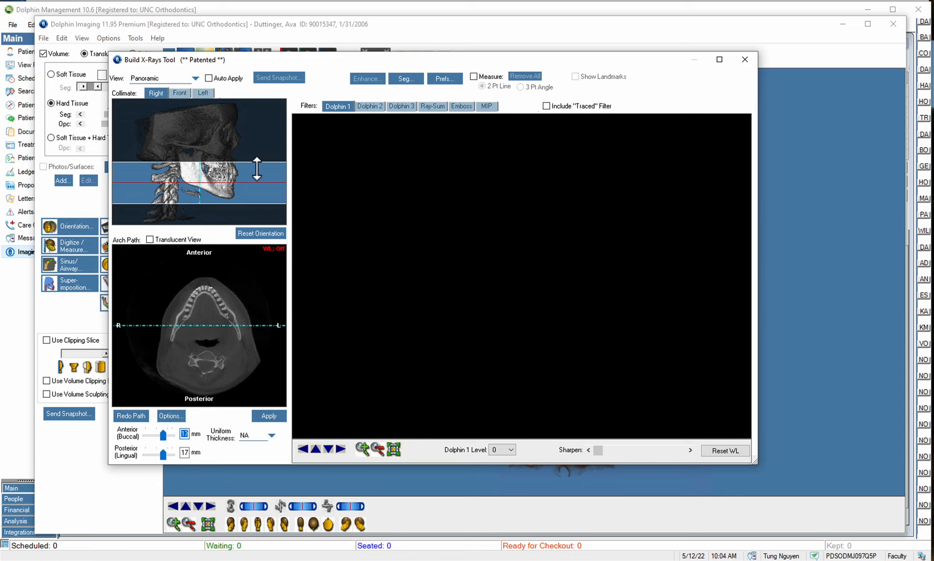
pyautogui.moveTo(256, 169); pyautogui.dragTo(261, 144)
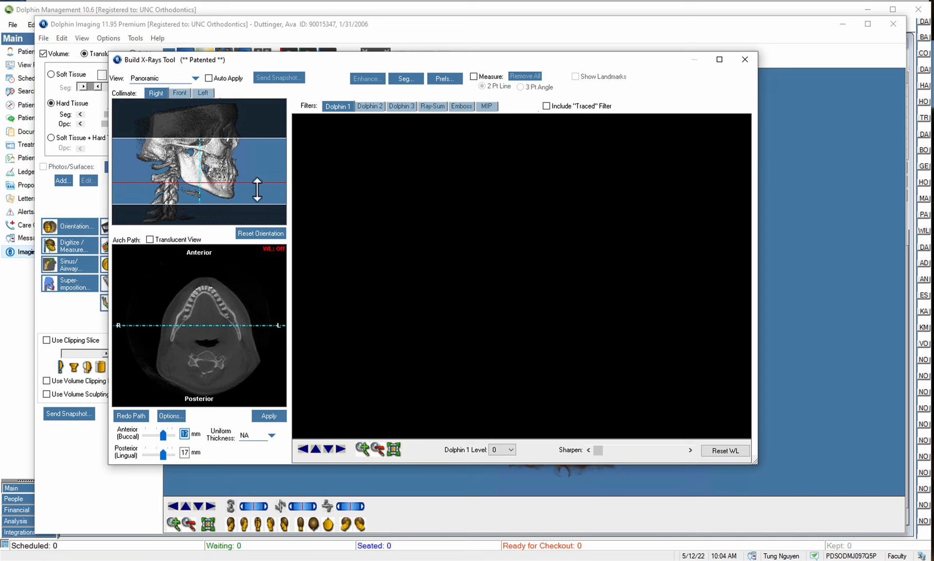
pyautogui.moveTo(253, 190); pyautogui.dragTo(256, 179)
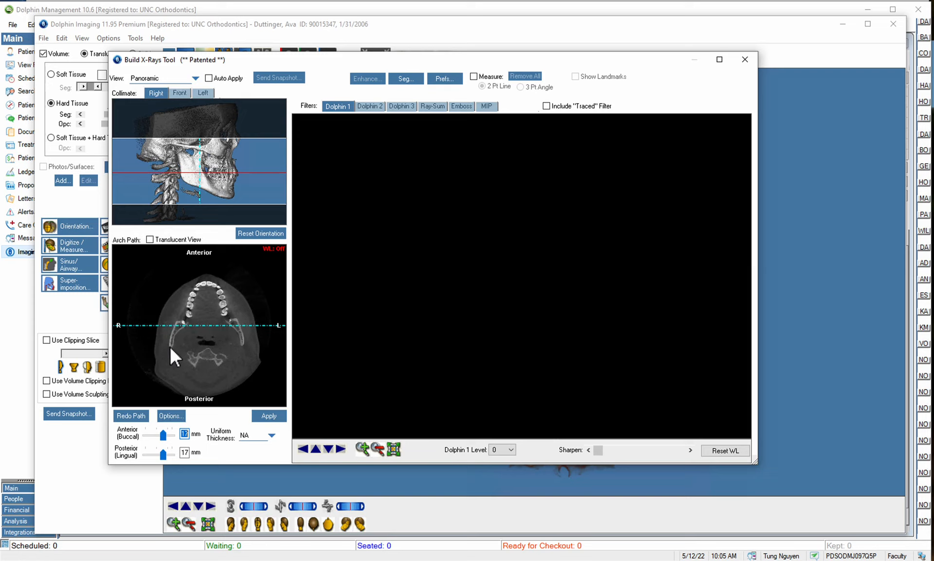
# Retrace the arch path from the right ramus through the dental arch to the left ramus, and build the panoramic X-ray.
pyautogui.doubleClick(189, 311)
pyautogui.click(131, 415)
pyautogui.click(207, 283)
pyautogui.click(226, 310)
pyautogui.doubleClick(243, 349)
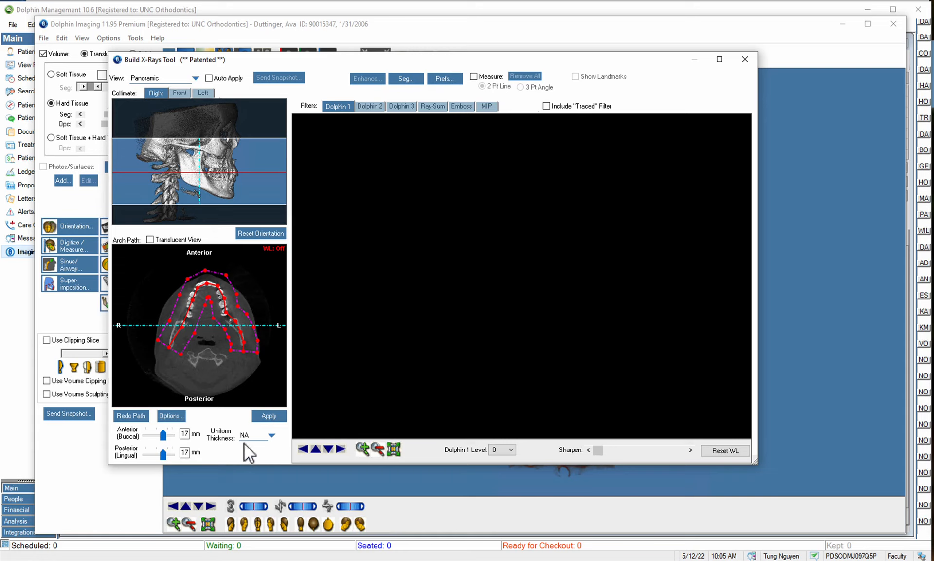
pyautogui.click(269, 416)
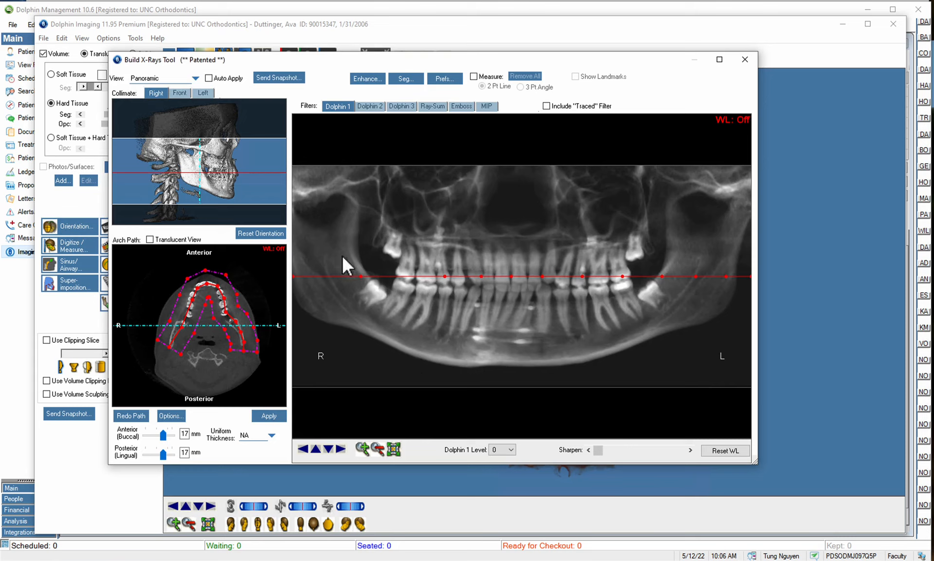
# Extend both posterior ends of the arch path backward beyond the rami and rebuild the panoramic X-ray.
pyautogui.click(169, 363)
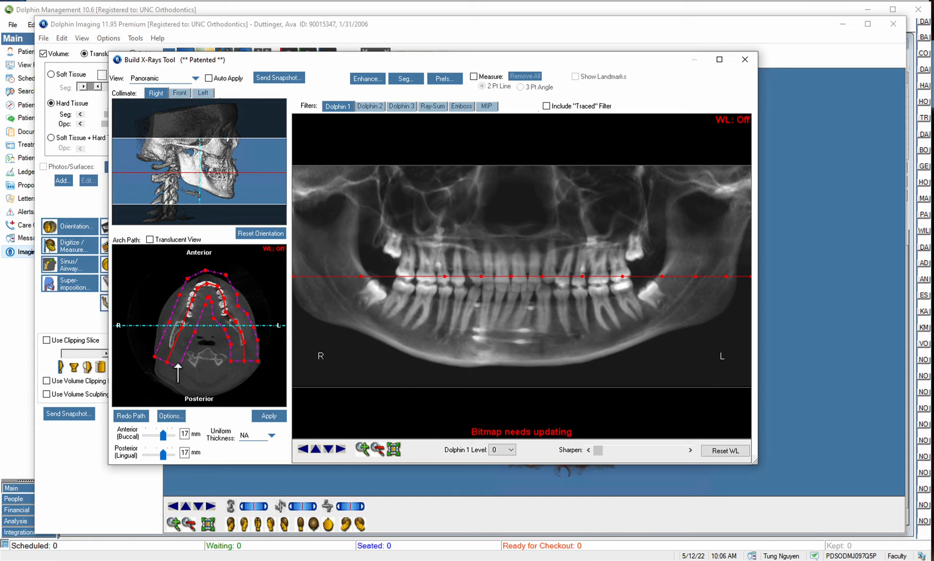
pyautogui.click(272, 416)
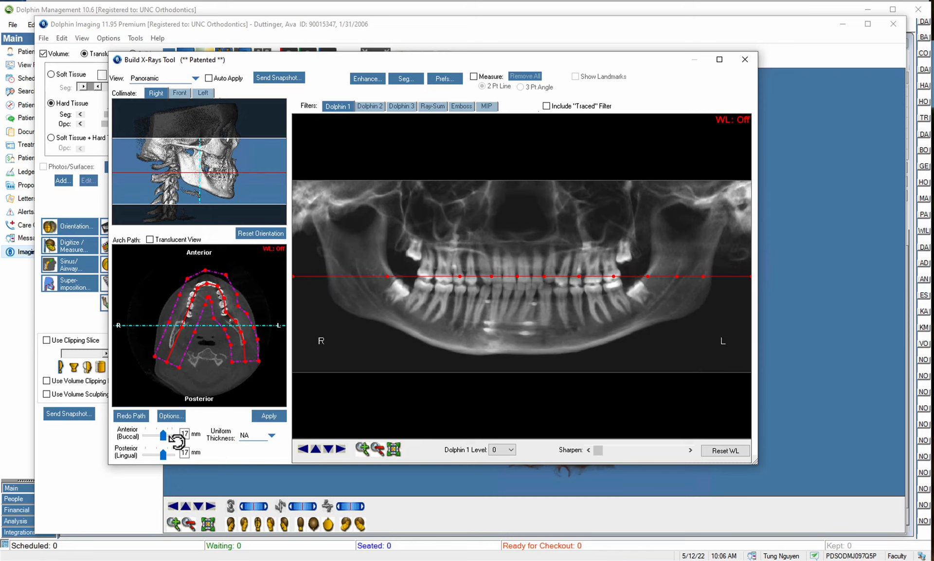
# Try a thinner arch trough of 11 mm anterior (buccal) and 10 mm posterior (lingual) on the panoramic X-ray.
pyautogui.moveTo(163, 435); pyautogui.dragTo(158, 453)
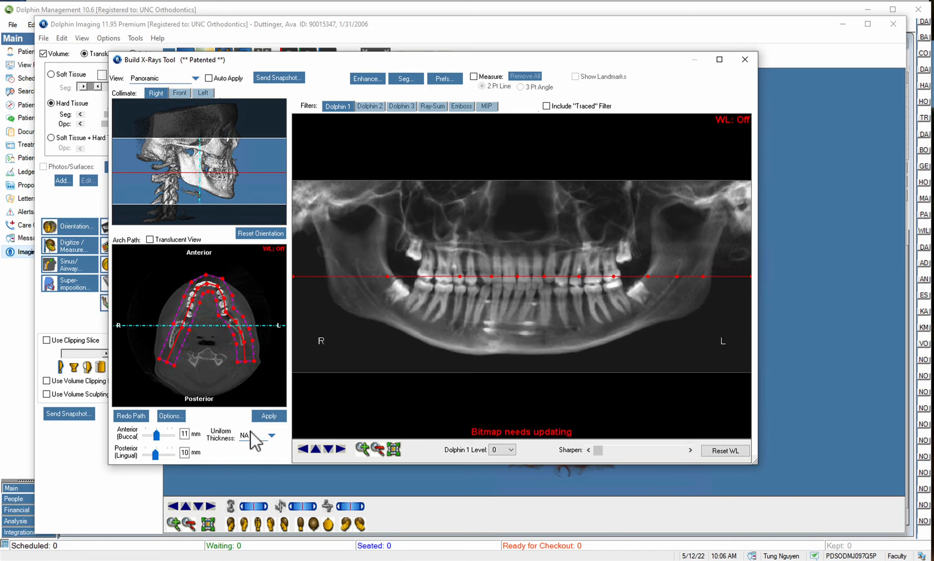
pyautogui.click(269, 417)
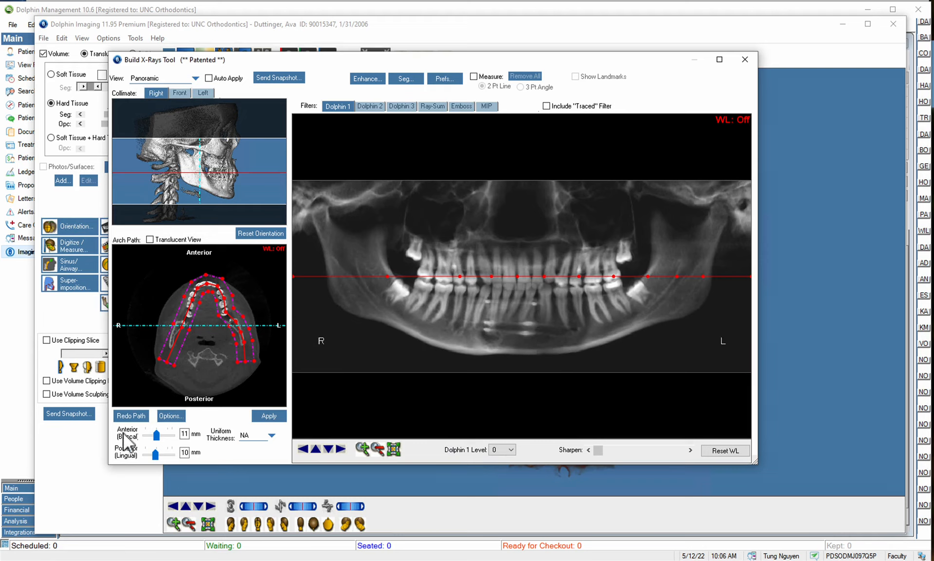
# Widen the arch trough to 17 mm anterior (buccal) and 16 mm posterior (lingual), and rebuild the panoramic X-ray.
pyautogui.moveTo(156, 434); pyautogui.dragTo(163, 437)
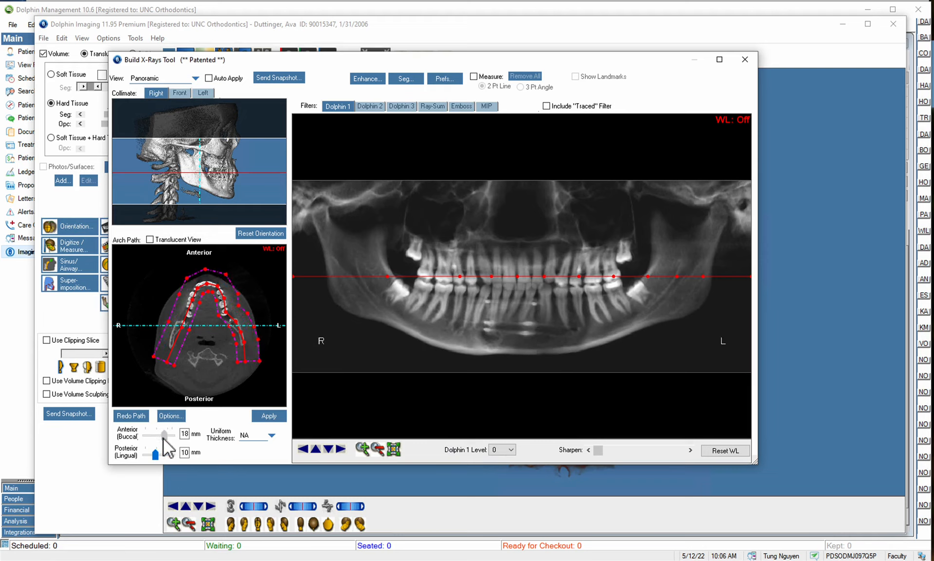
pyautogui.moveTo(155, 454); pyautogui.dragTo(163, 453)
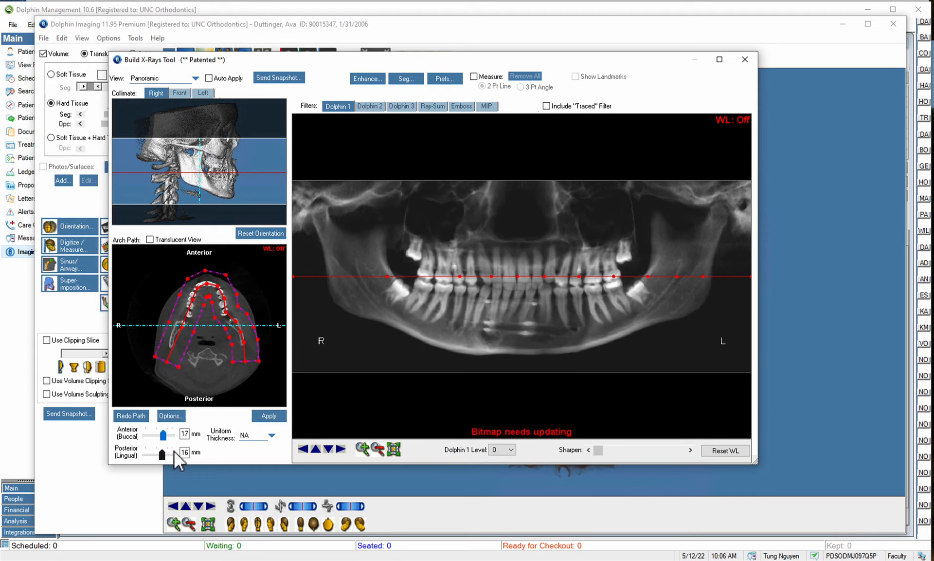
pyautogui.click(275, 417)
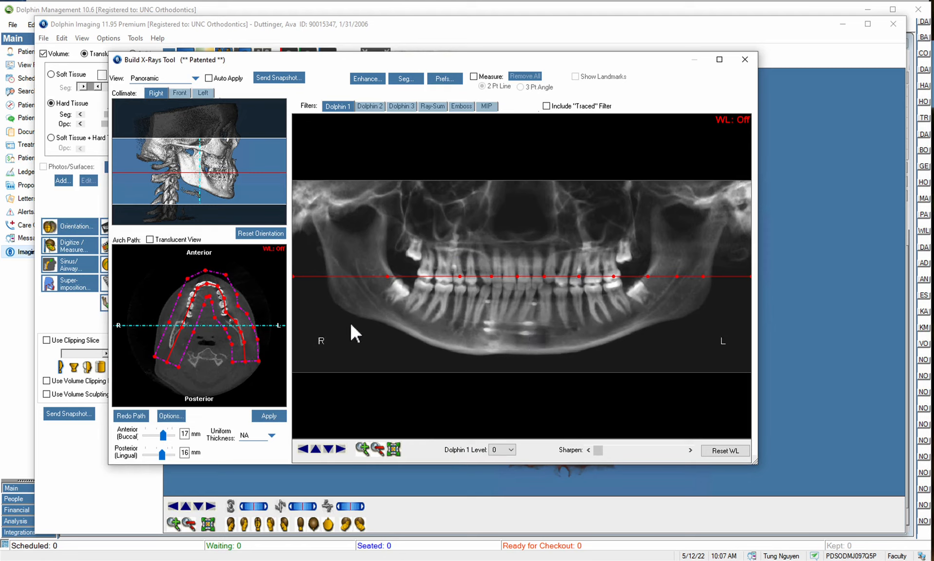
# Save the panoramic X-ray to the Dolphin layout in the X-ray Panoramic slot, second in the first X-ray row.
pyautogui.click(278, 78)
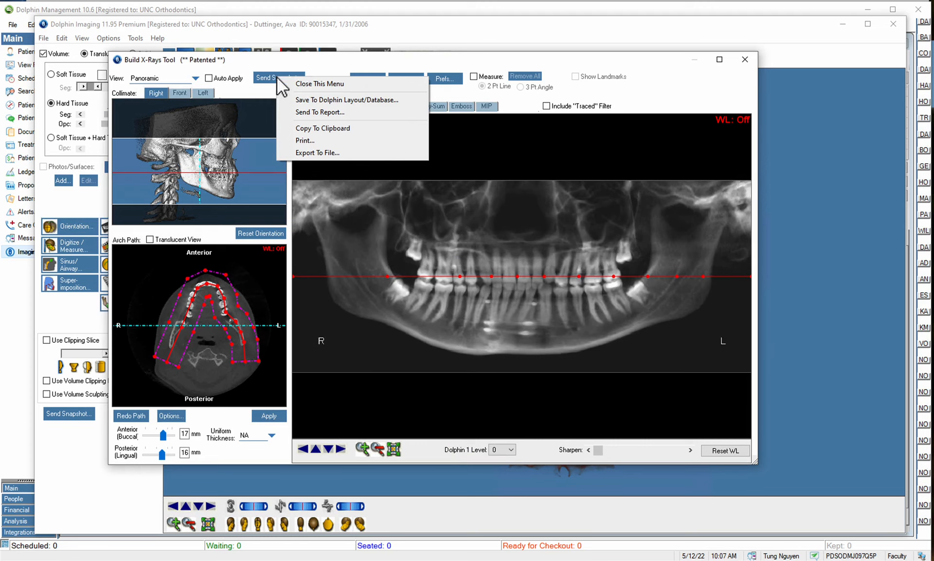
pyautogui.click(324, 100)
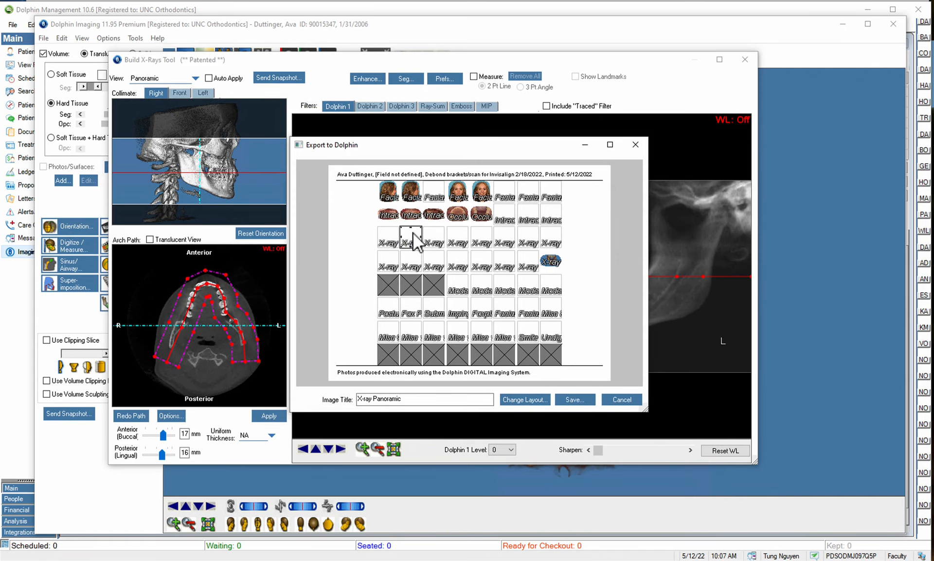
pyautogui.click(574, 399)
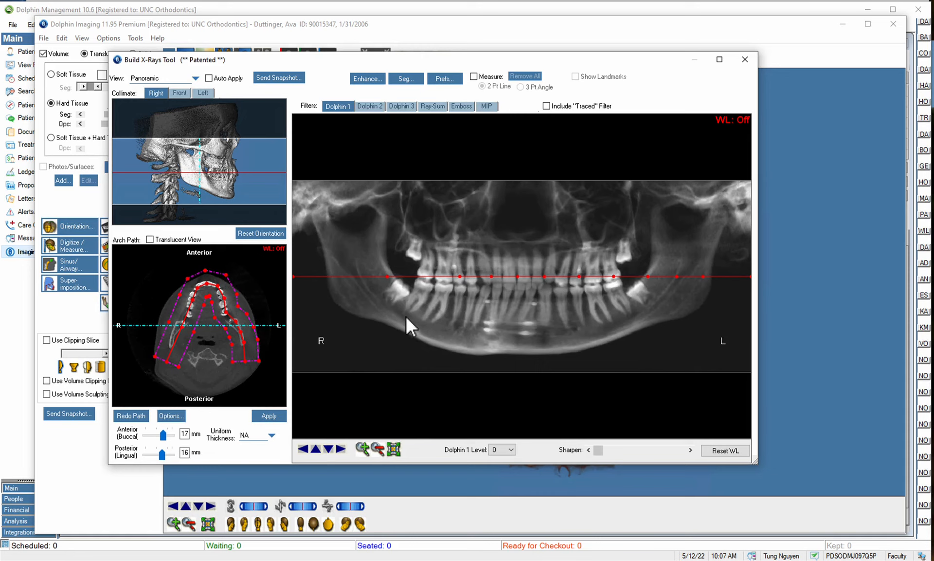
# Switch the X-ray view to Lateral and accept perspective projection with a Tickmarks ruler located Left and 0 mm image margins.
pyautogui.click(195, 78)
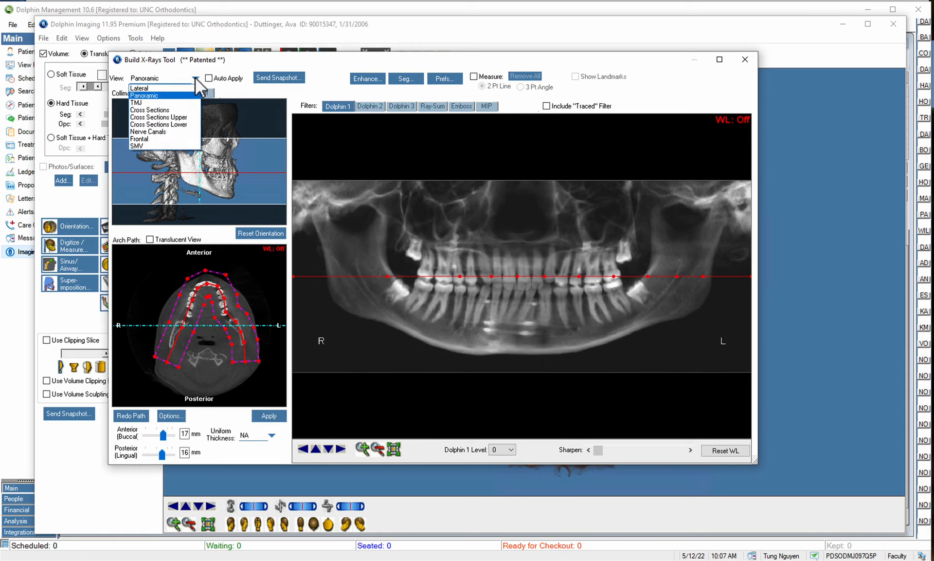
pyautogui.click(157, 89)
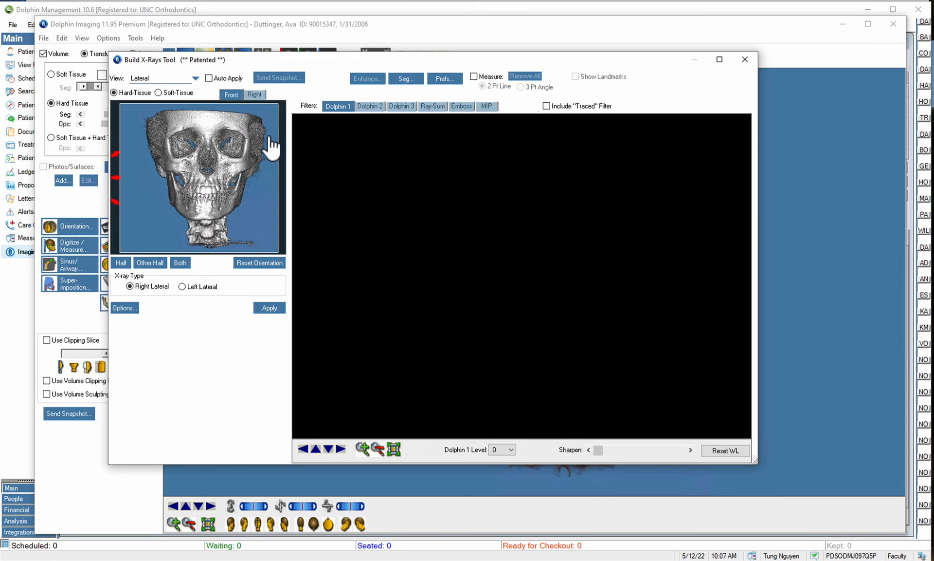
pyautogui.click(125, 308)
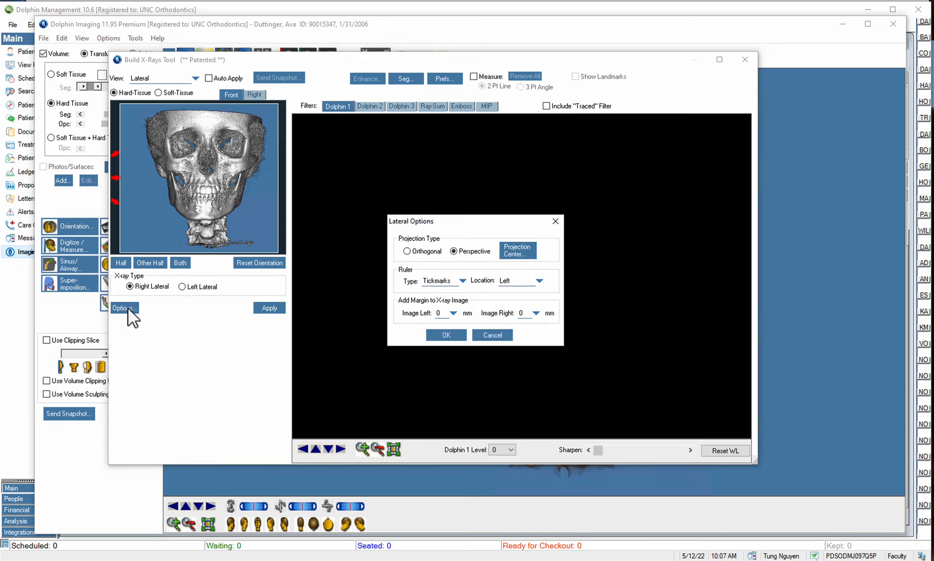
pyautogui.click(462, 281)
pyautogui.click(462, 293)
pyautogui.click(538, 281)
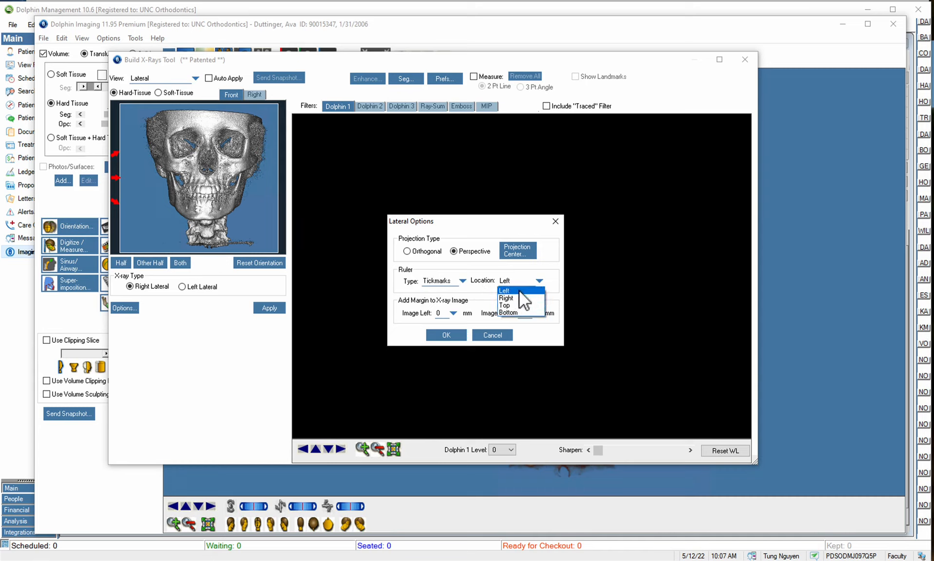
pyautogui.click(557, 270)
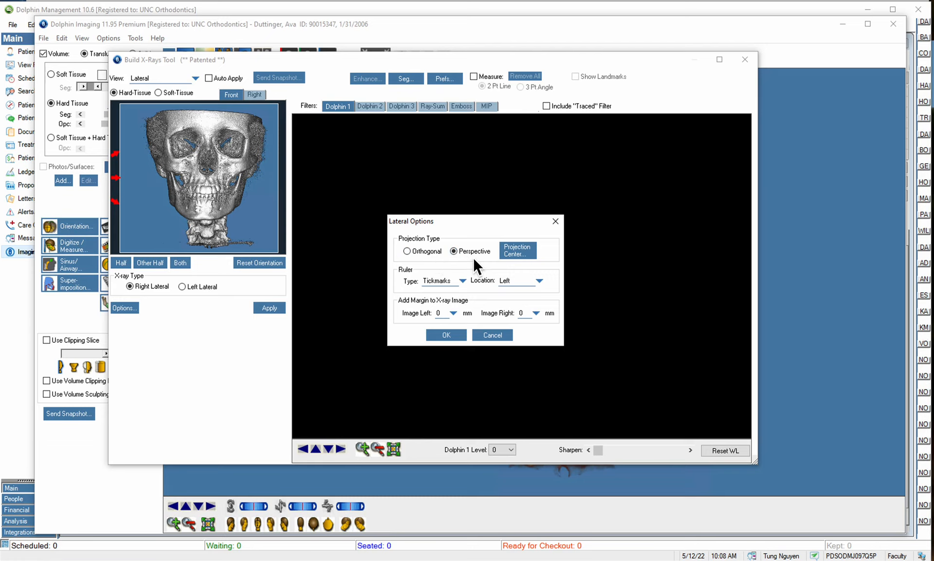
pyautogui.click(446, 335)
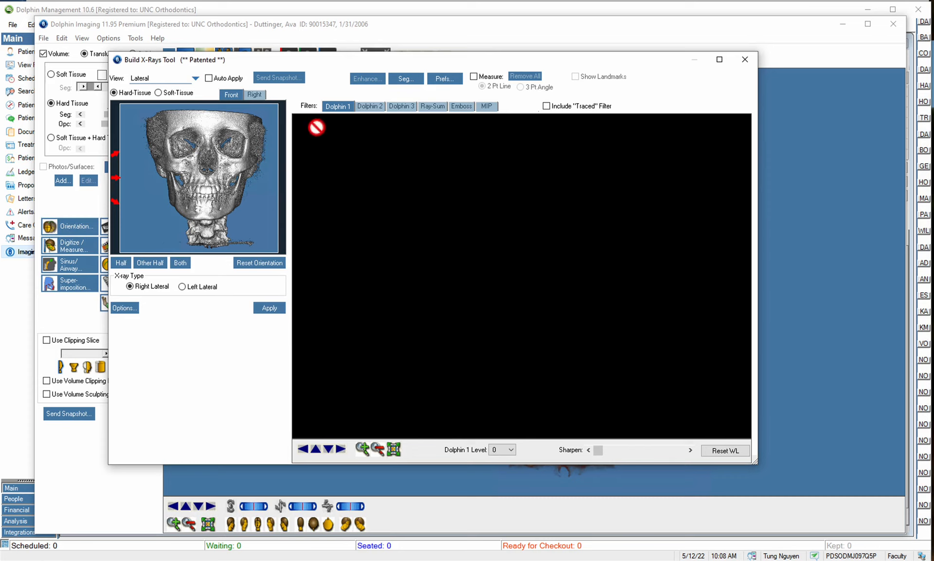
# Raise the hard tissue segmentation to strip the noise around the skull, and build the right lateral X-ray.
pyautogui.click(408, 81)
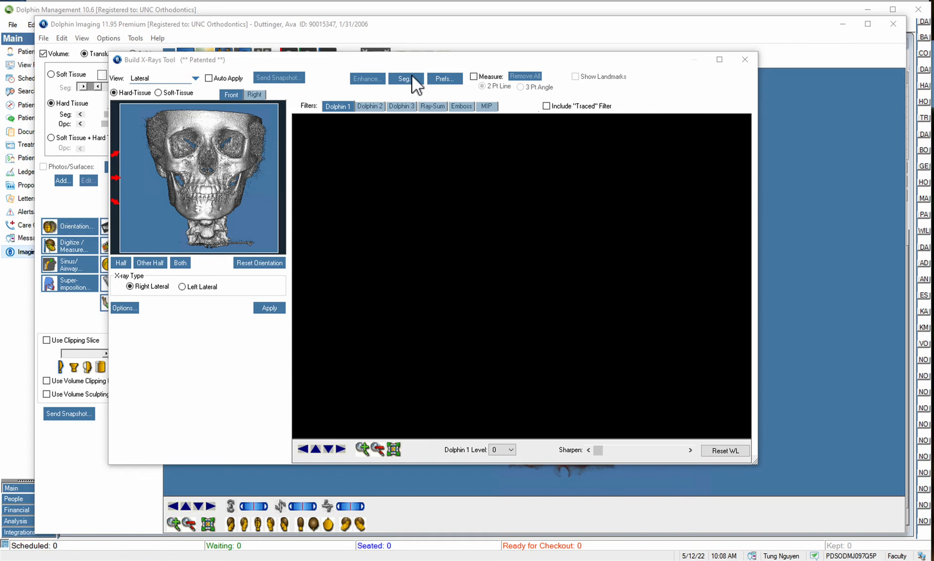
pyautogui.moveTo(553, 155); pyautogui.dragTo(572, 161)
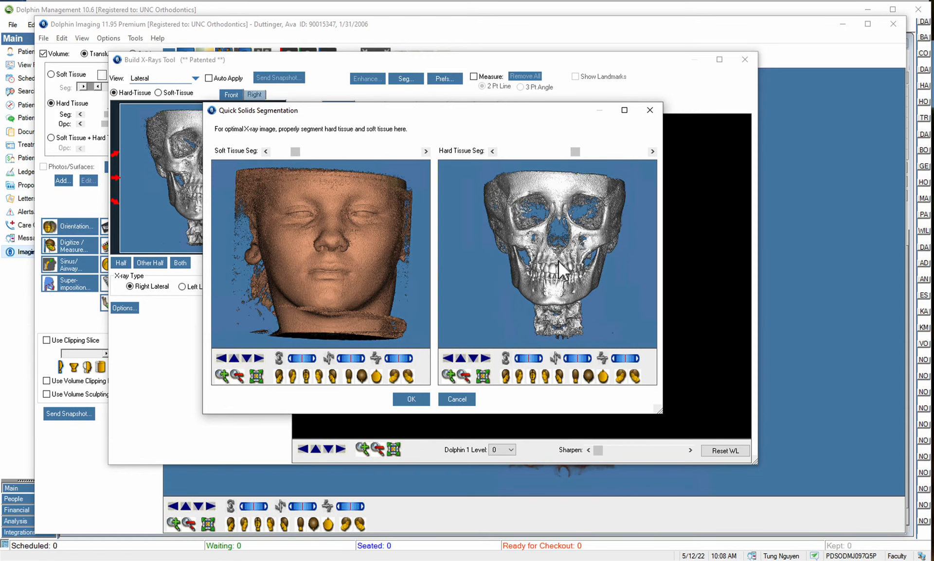
pyautogui.moveTo(578, 154)
pyautogui.mouseDown()
pyautogui.moveTo(600, 156)
pyautogui.moveTo(589, 164)
pyautogui.mouseUp()
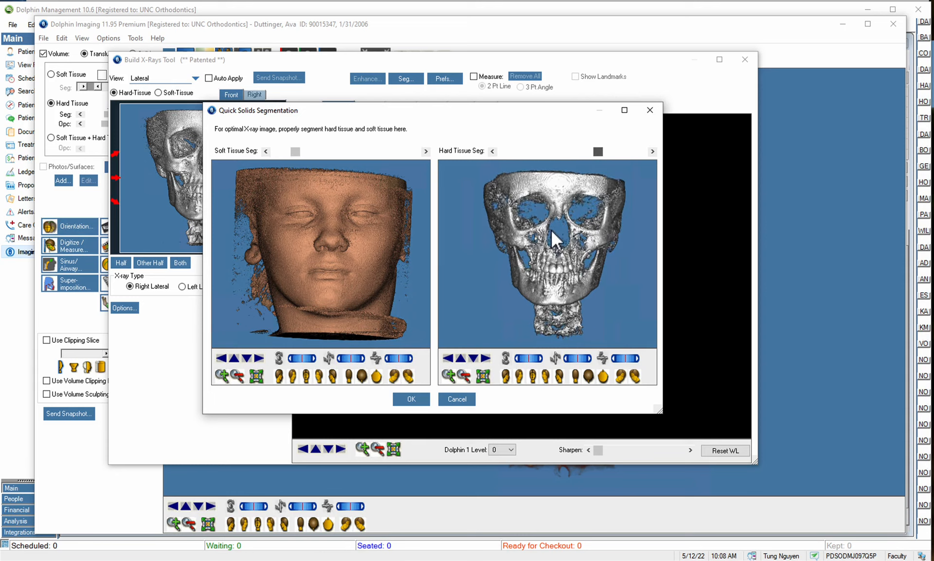
pyautogui.moveTo(600, 153); pyautogui.dragTo(588, 153)
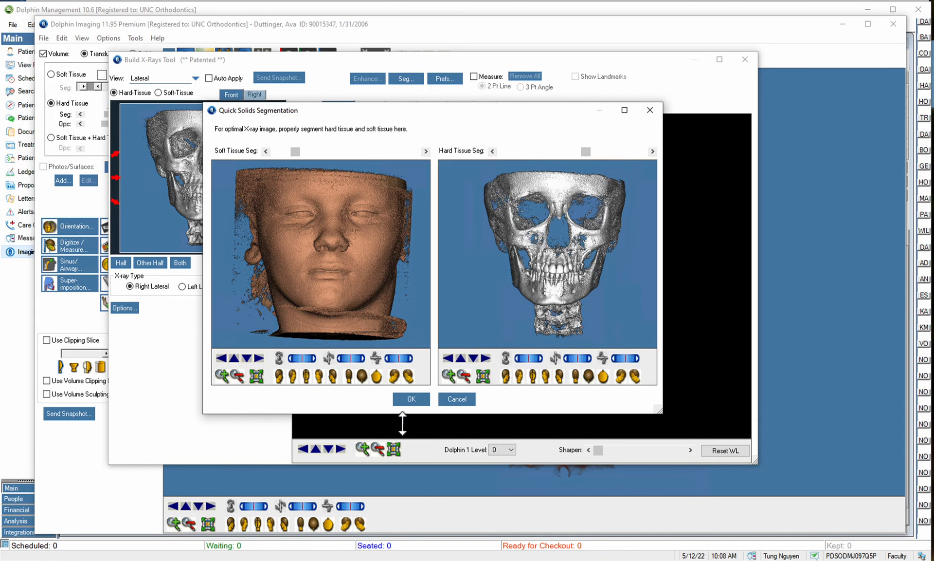
pyautogui.click(411, 400)
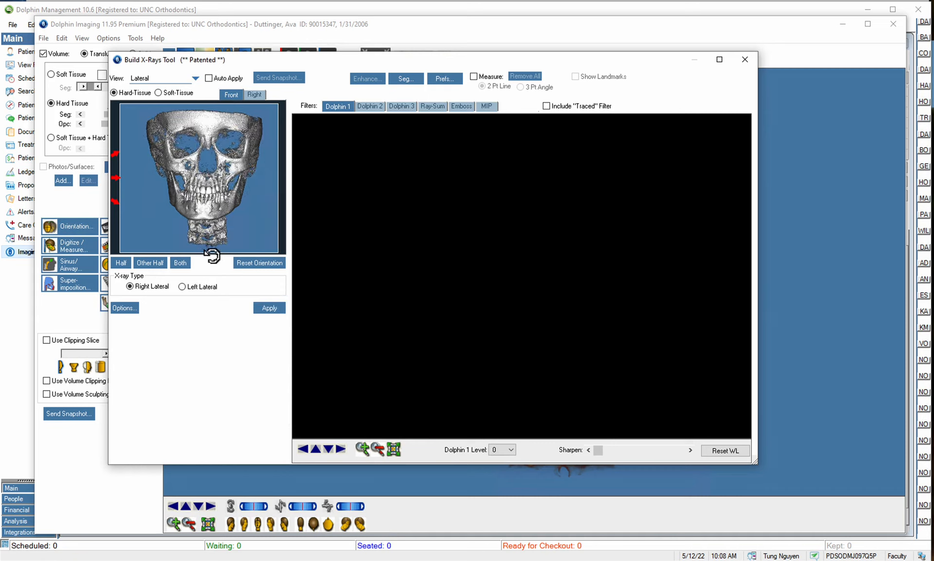
pyautogui.click(269, 311)
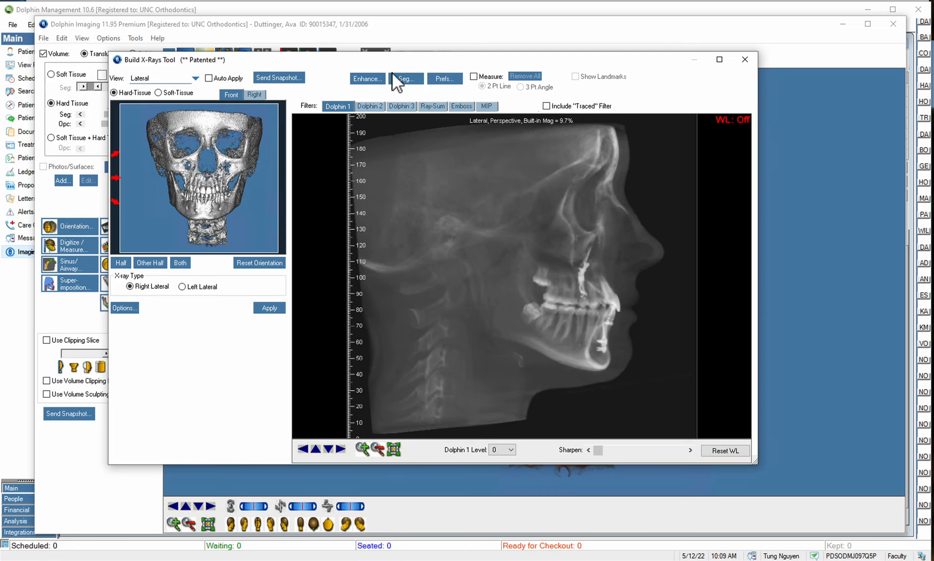
# Lower the hard tissue segmentation until the thin facial bones are filled in, and rebuild the right lateral X-ray.
pyautogui.click(407, 79)
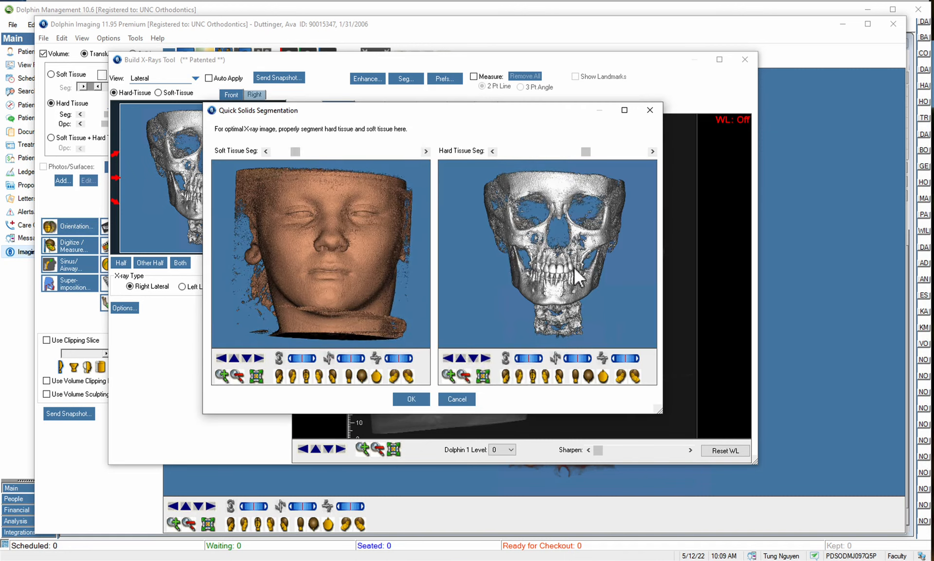
pyautogui.moveTo(586, 151); pyautogui.dragTo(525, 159)
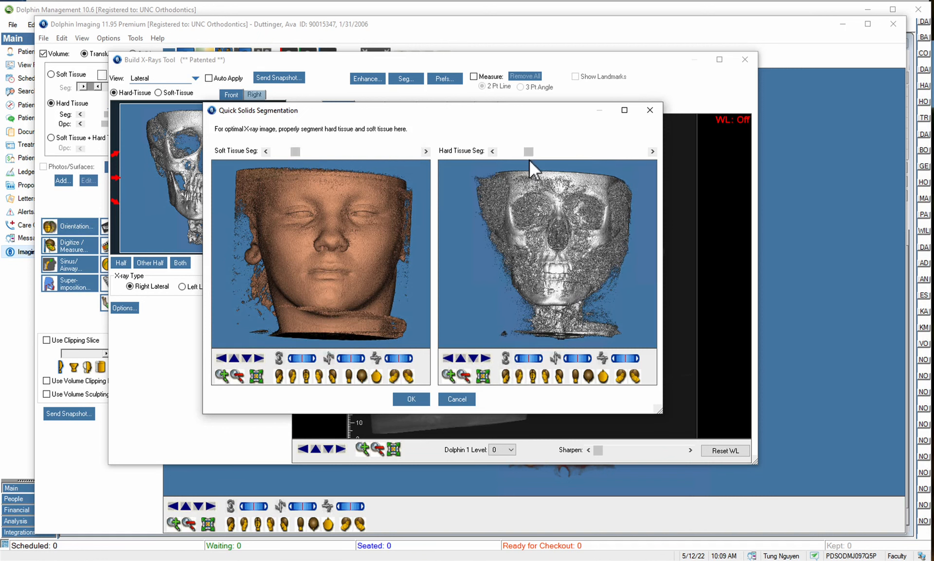
pyautogui.moveTo(530, 153); pyautogui.dragTo(537, 152)
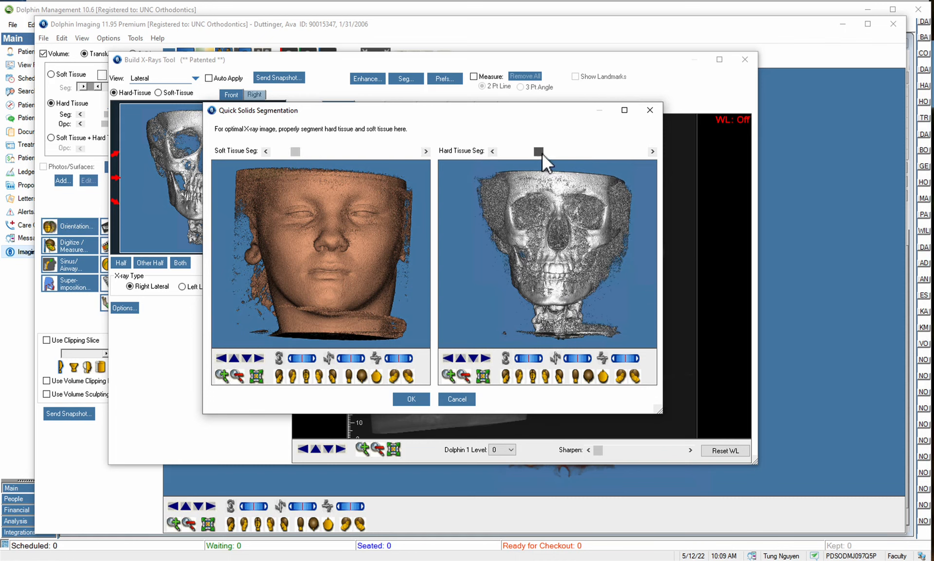
pyautogui.moveTo(538, 155); pyautogui.dragTo(543, 154)
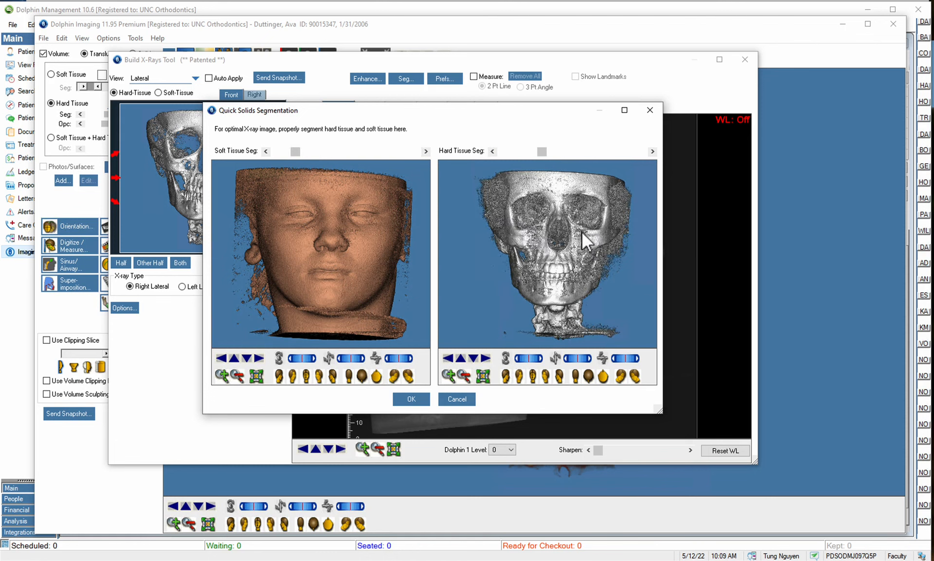
pyautogui.moveTo(542, 151); pyautogui.dragTo(546, 155)
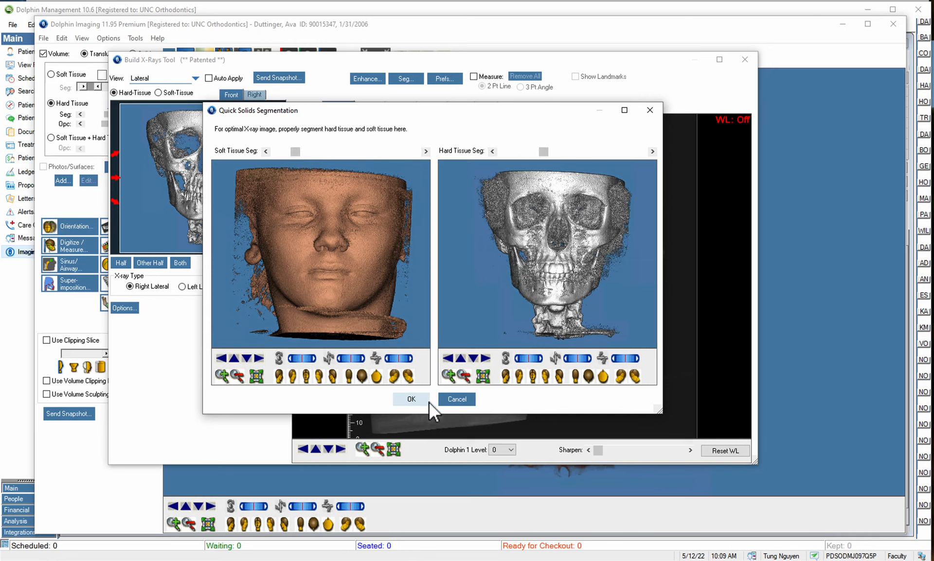
pyautogui.click(411, 399)
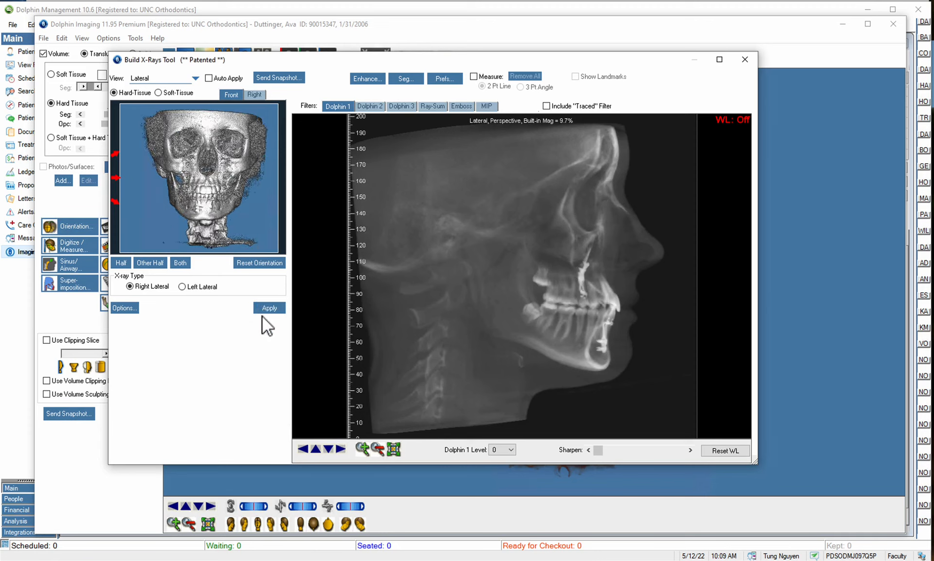
pyautogui.click(285, 309)
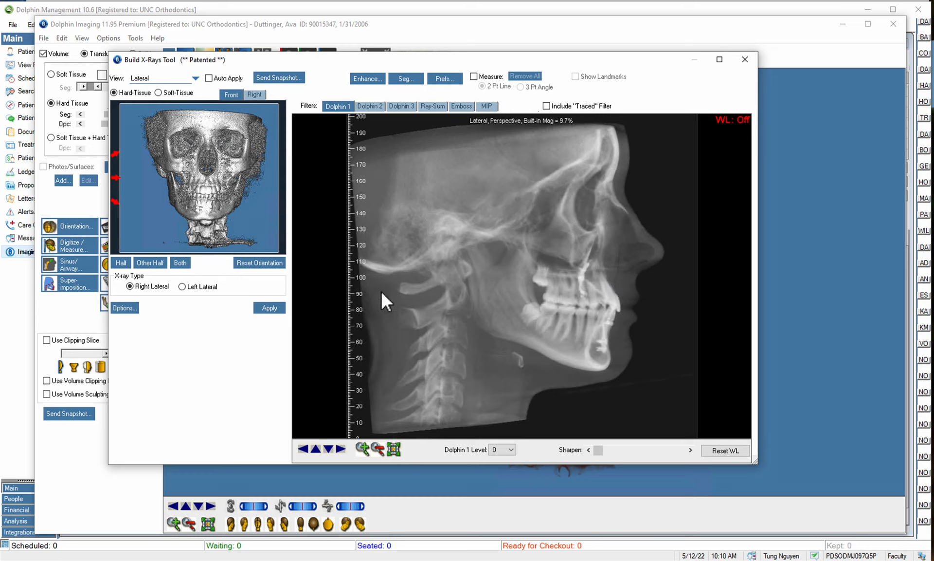
# Save the lateral X-ray to the Dolphin layout in the X-ray Lateral slot, first in the first X-ray row.
pyautogui.click(273, 79)
pyautogui.click(308, 101)
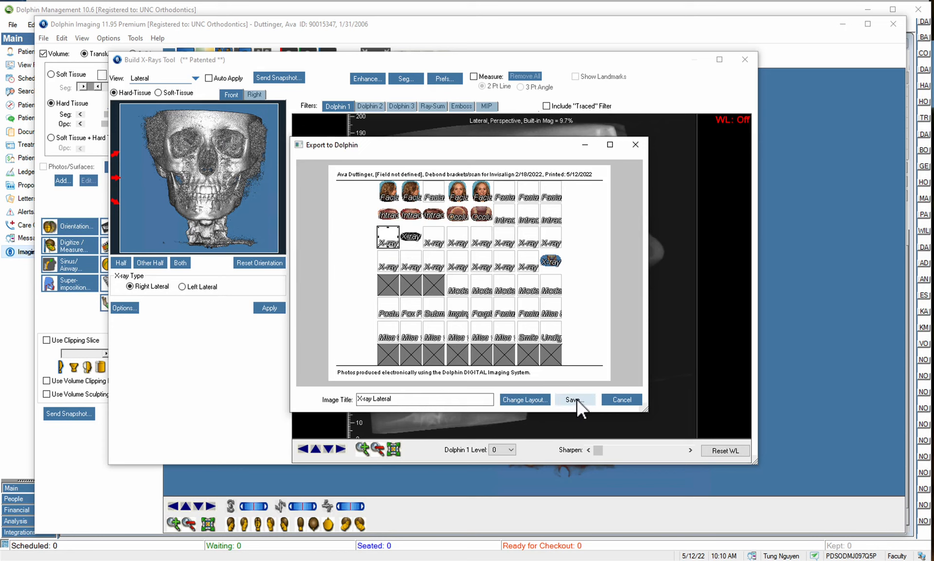
pyautogui.click(578, 400)
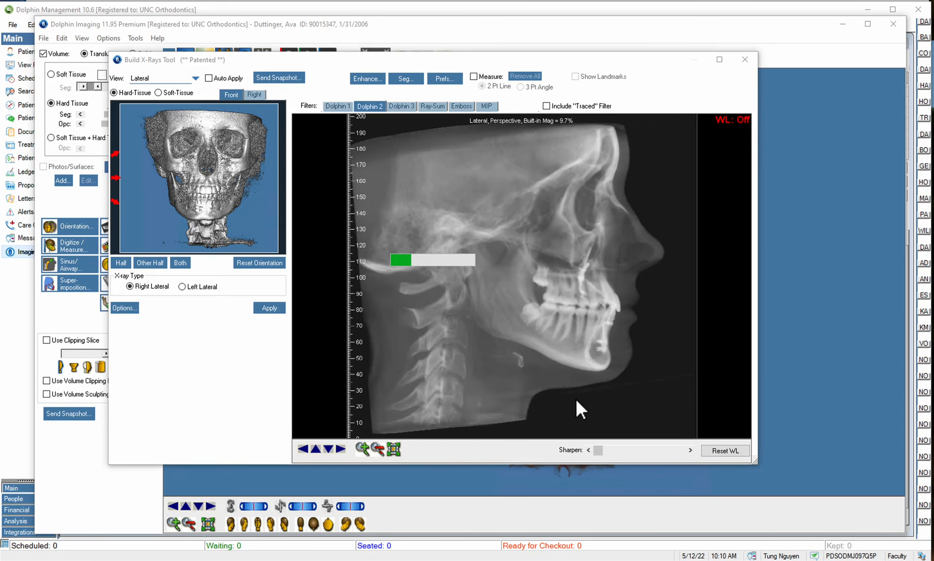